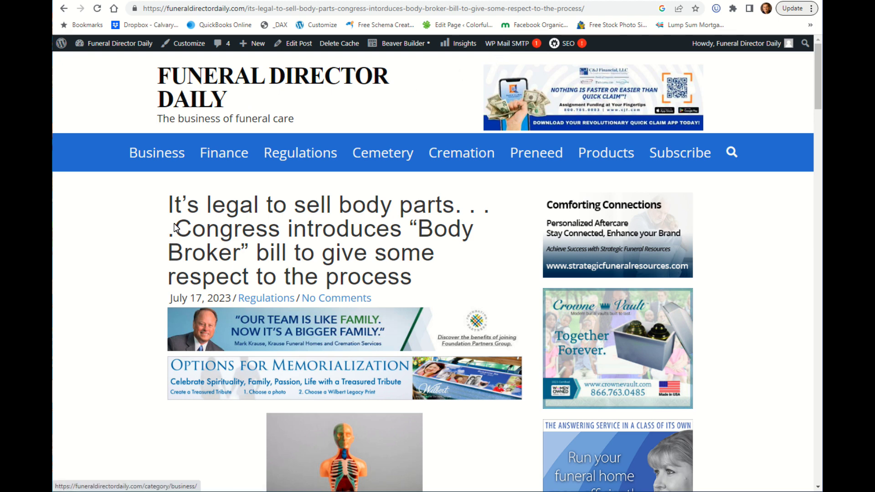
Go to the site's home page, open its Header layout in Beaver Builder, and open the C&J Financial banner's photo settings.
left_click(206, 82)
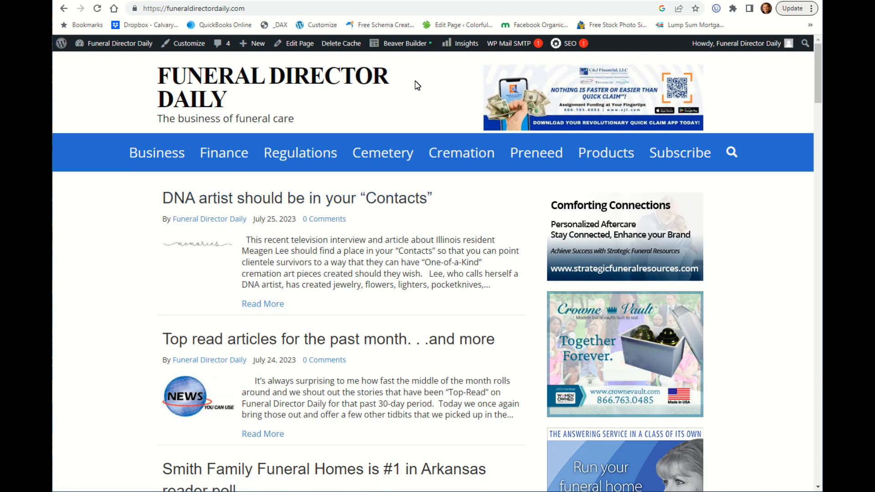
mouse_move(400, 43)
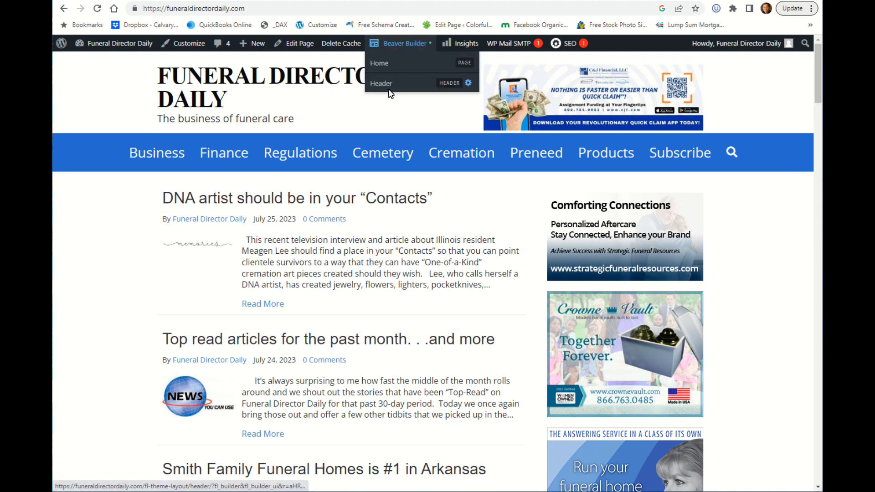
left_click(382, 84)
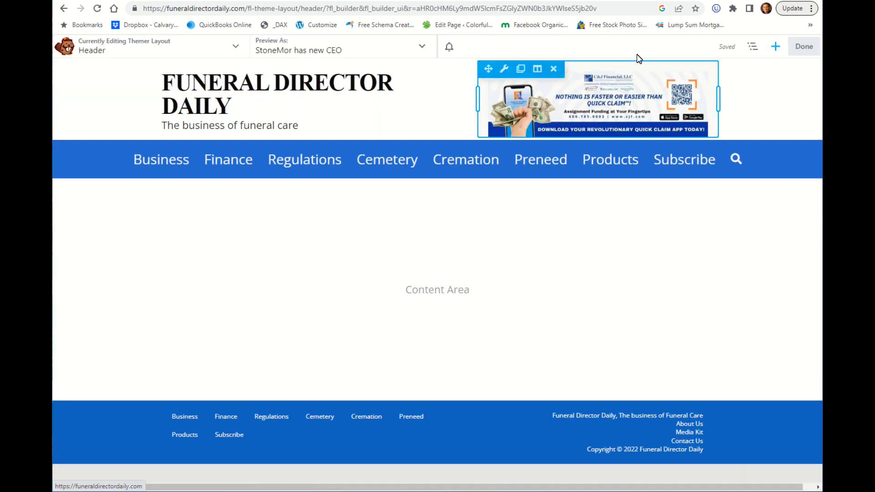
left_click(593, 97)
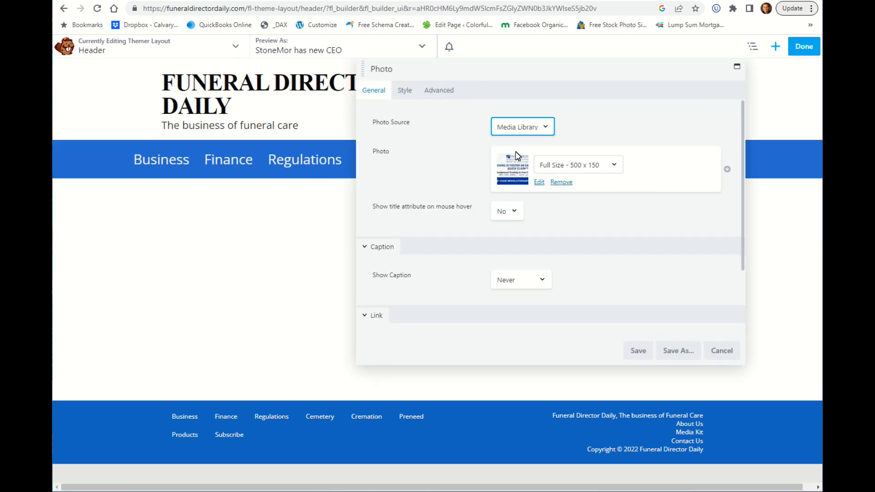
left_click_drag(442, 82, 396, 102)
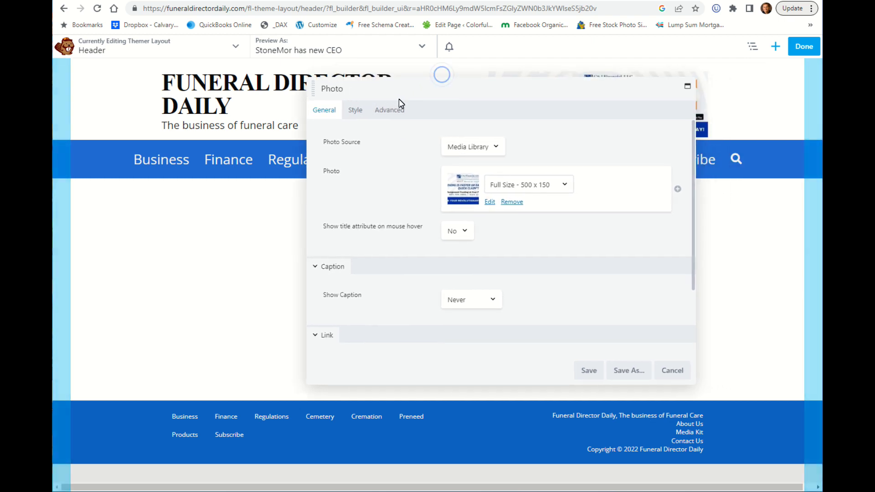
Browse the media library for the header banner's photo, and close it without selecting another image.
left_click(491, 203)
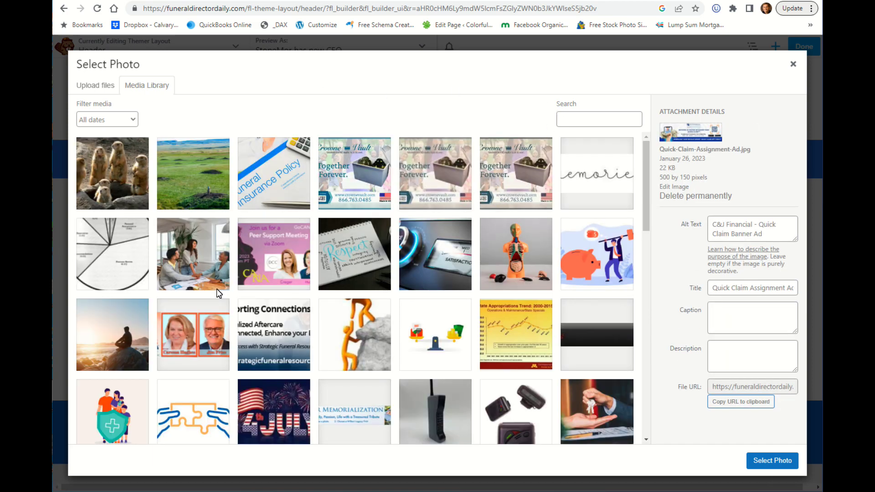
scroll(327, 278, "down", 10)
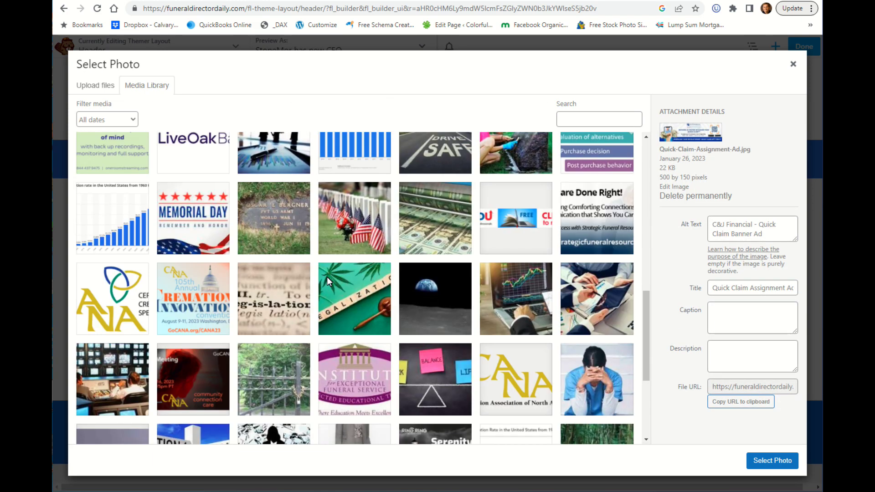
scroll(327, 278, "down", 4)
scroll(329, 274, "up", 15)
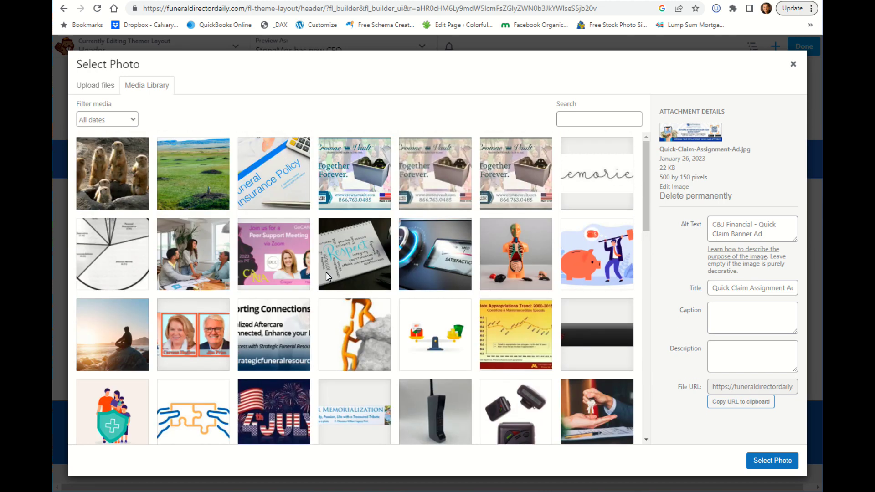
scroll(326, 272, "down", 10)
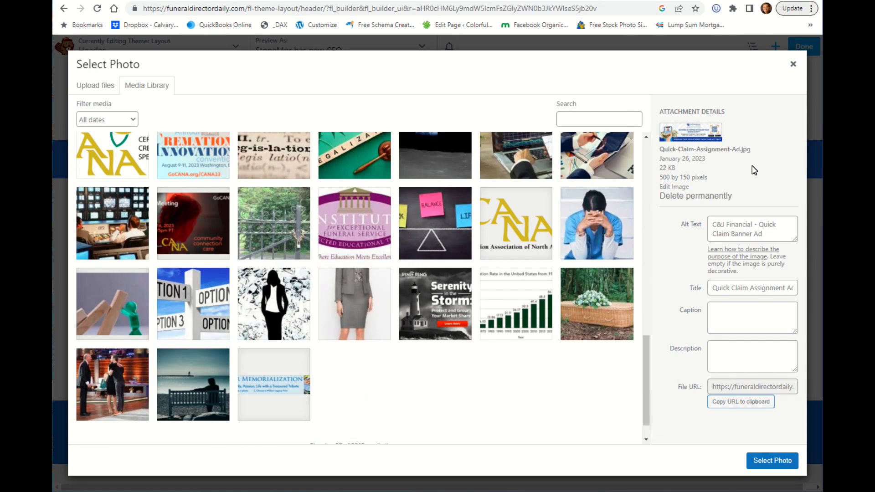
left_click(793, 65)
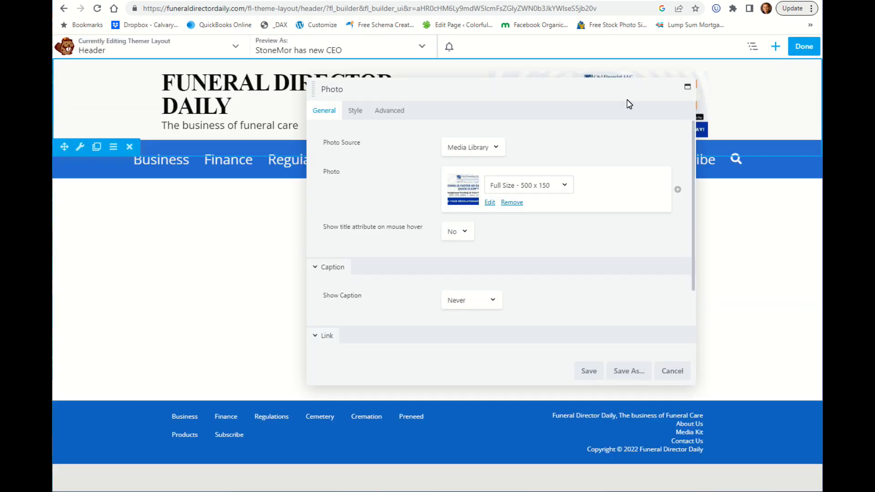
View the file upload option for the header banner's photo, and close the photo settings without saving.
left_click(489, 203)
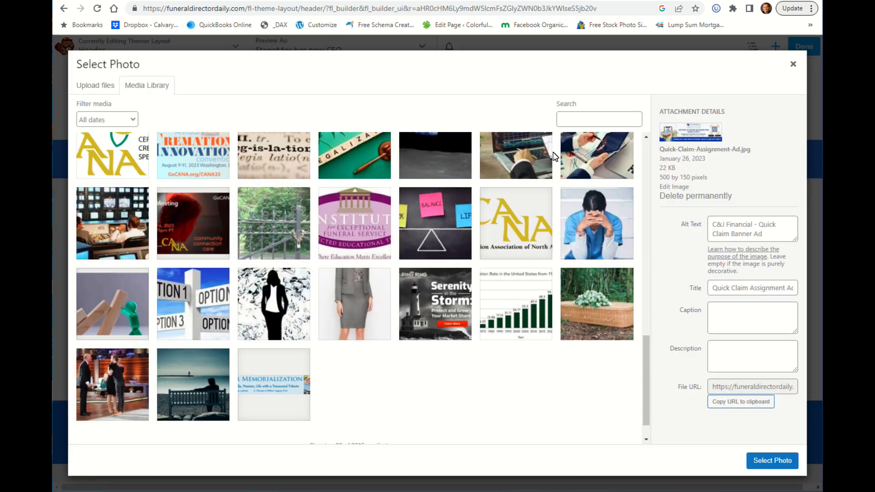
left_click(94, 86)
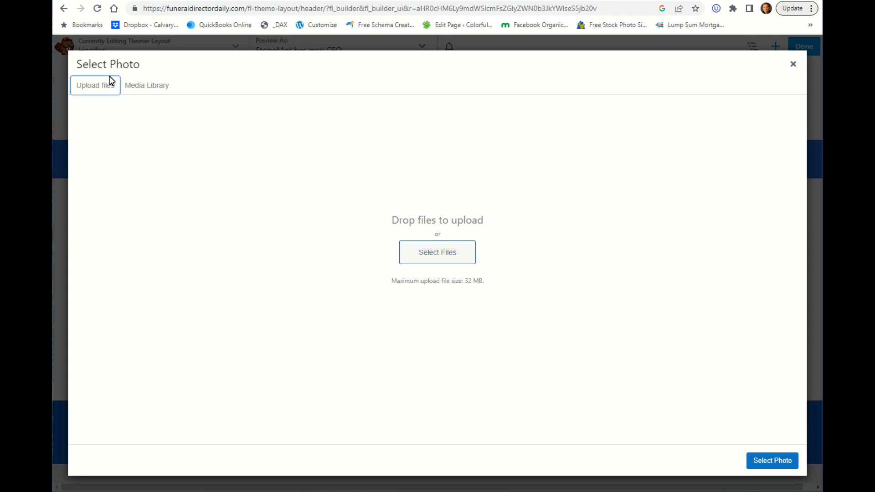
left_click(794, 64)
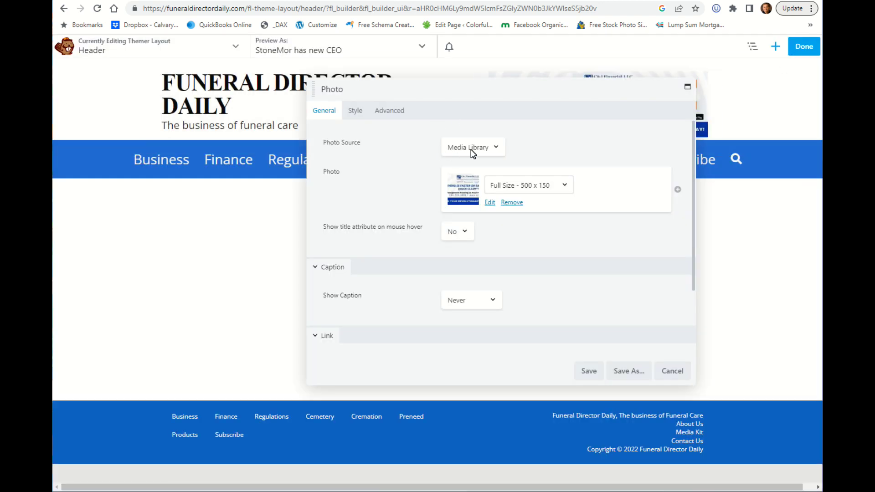
left_click(674, 371)
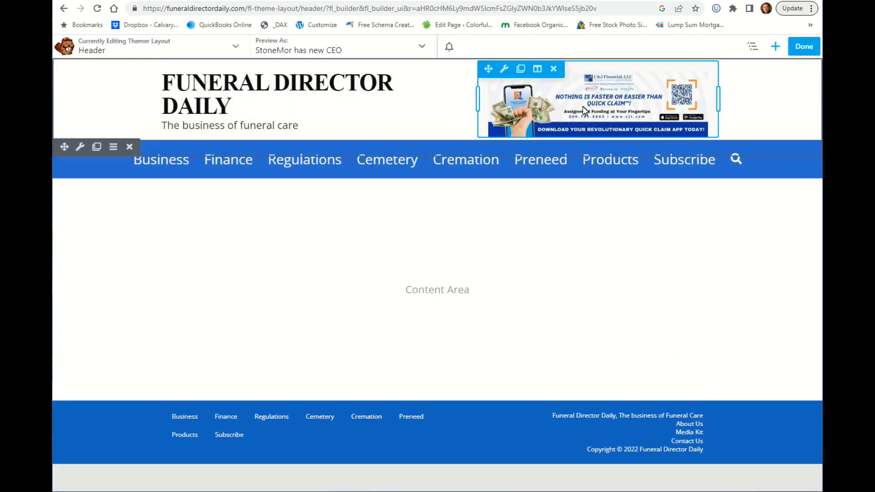
Exit the Header layout editor and discard its unpublished changes.
left_click(801, 45)
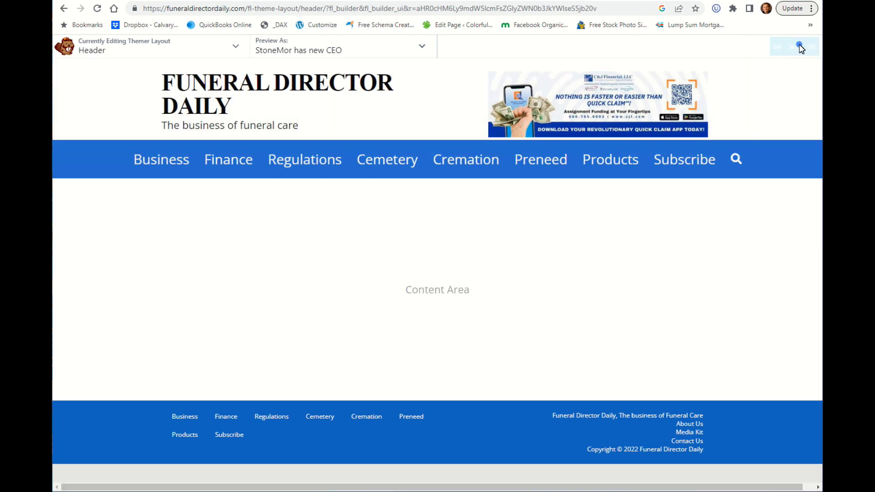
left_click(649, 46)
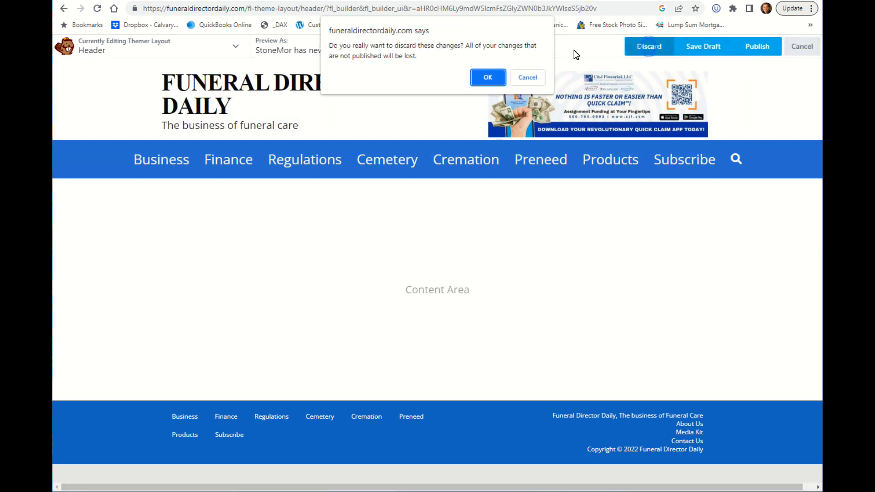
left_click(487, 76)
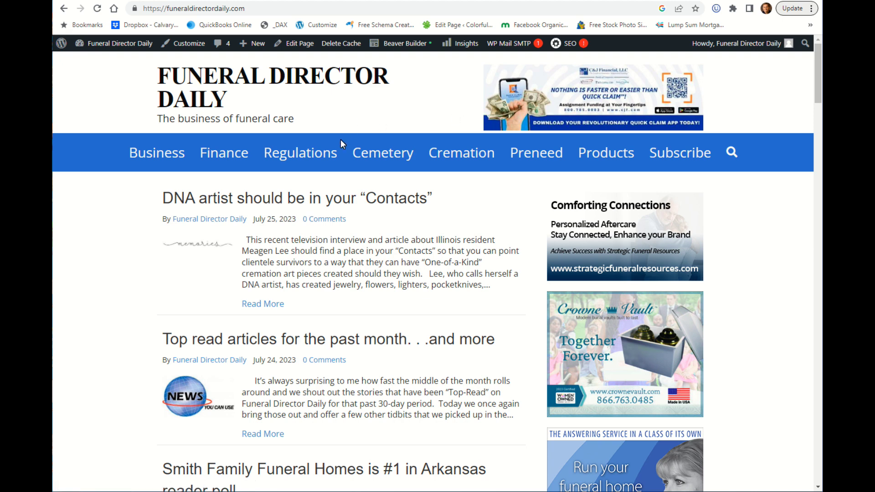
Open the Home page in Beaver Builder and examine its article list, inline banner and category sections from Business to Preneed.
mouse_move(400, 47)
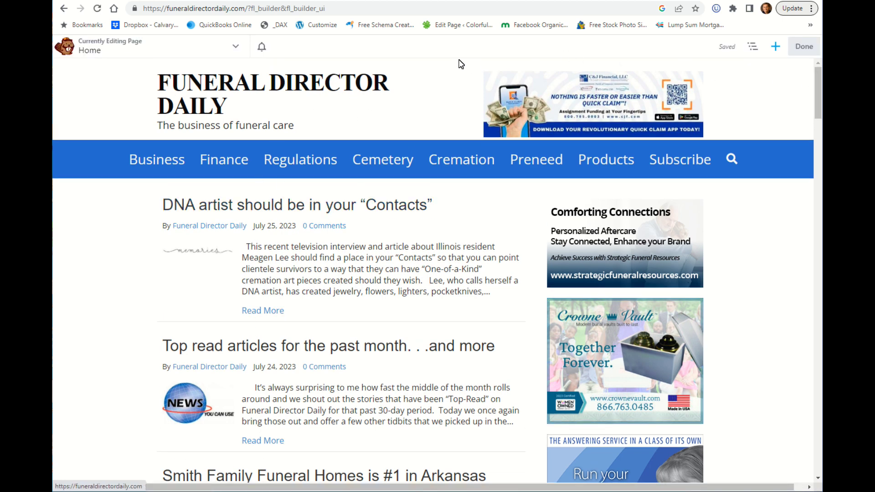
scroll(268, 254, "down", 10)
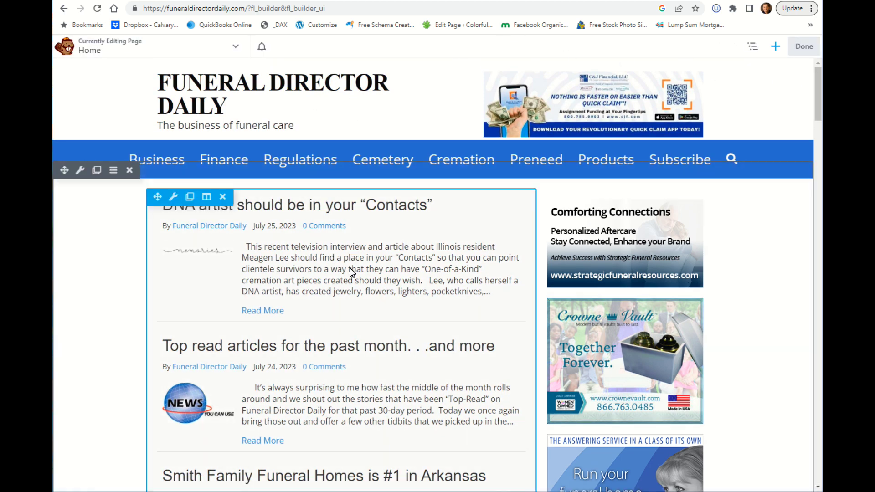
scroll(274, 268, "down", 9)
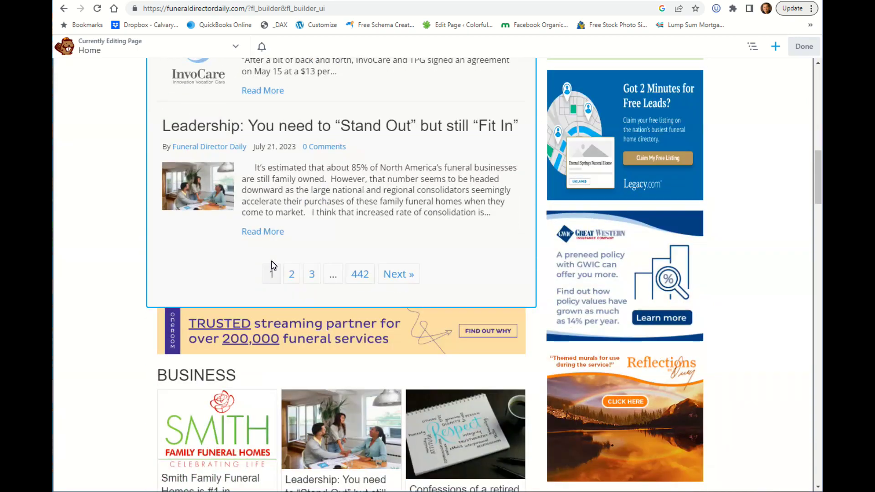
scroll(277, 122, "up", 9)
scroll(296, 256, "up", 9)
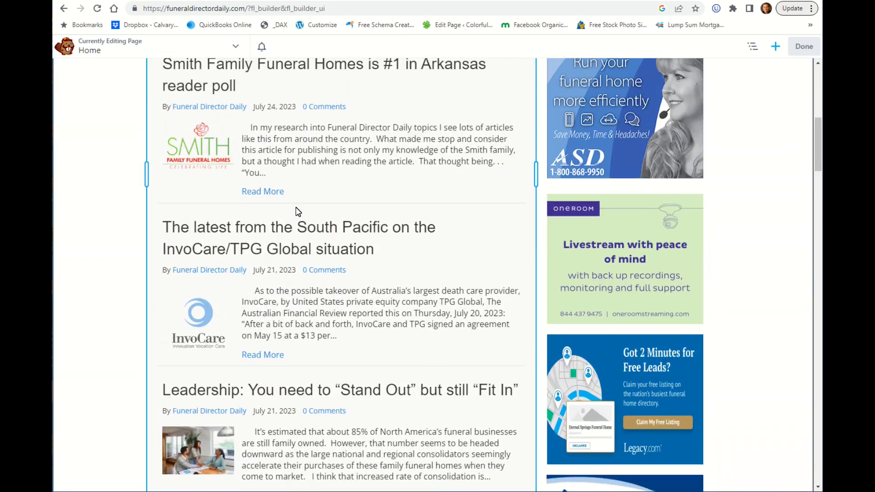
scroll(276, 234, "down", 1)
scroll(276, 233, "down", 8)
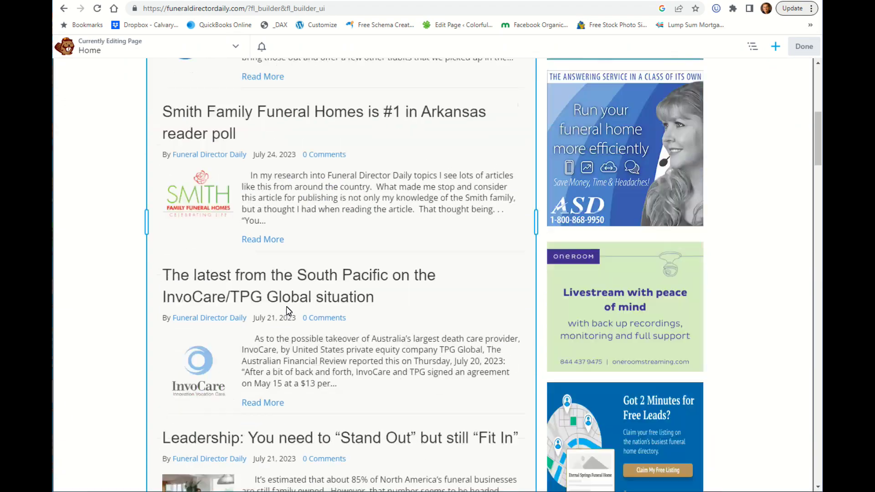
scroll(289, 285, "up", 8)
scroll(289, 283, "down", 6)
scroll(293, 287, "down", 10)
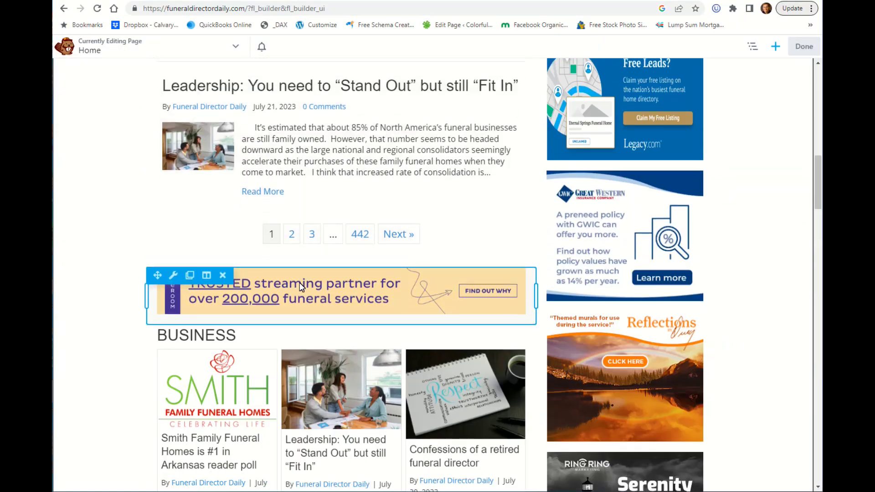
scroll(356, 287, "down", 5)
scroll(357, 285, "down", 5)
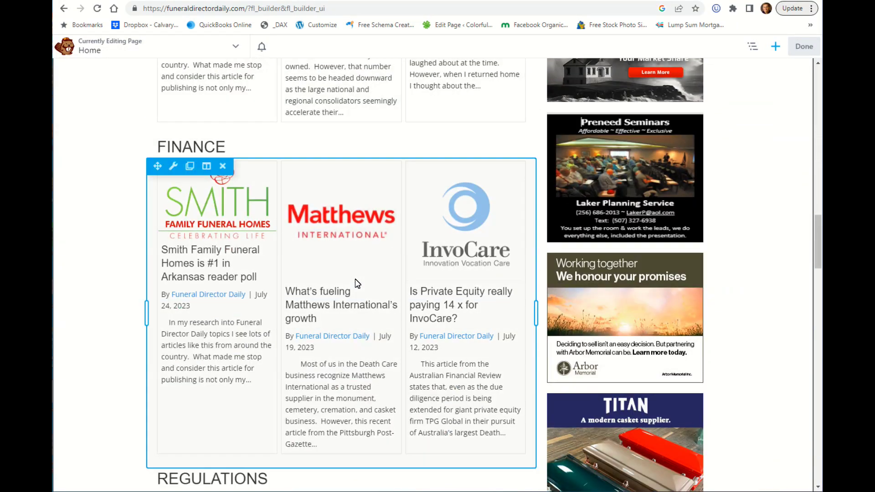
scroll(359, 279, "down", 20)
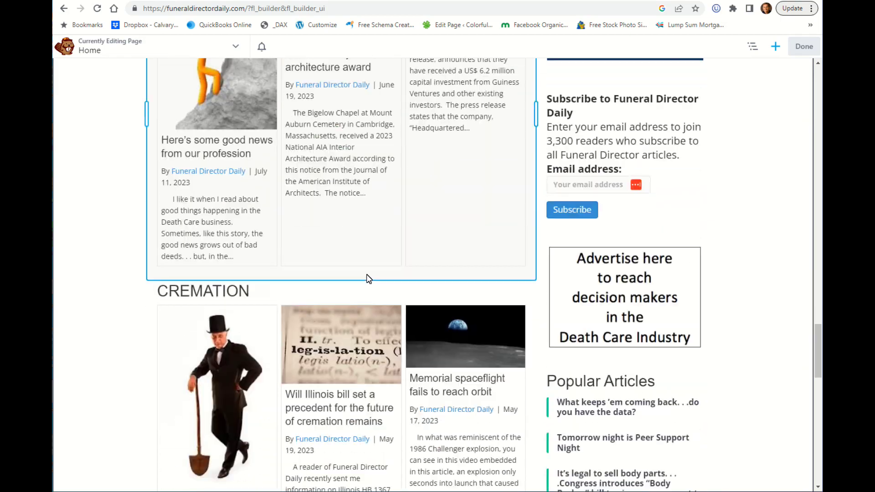
scroll(369, 287, "down", 3)
scroll(371, 264, "up", 20)
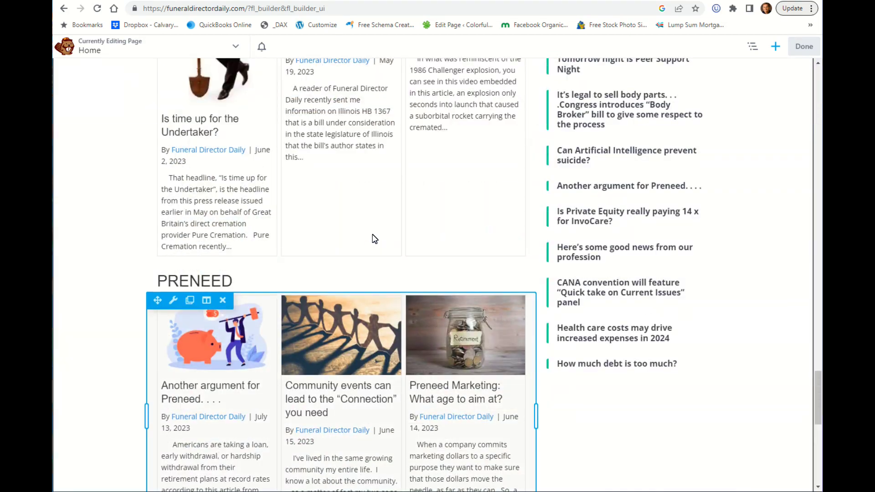
scroll(376, 227, "up", 15)
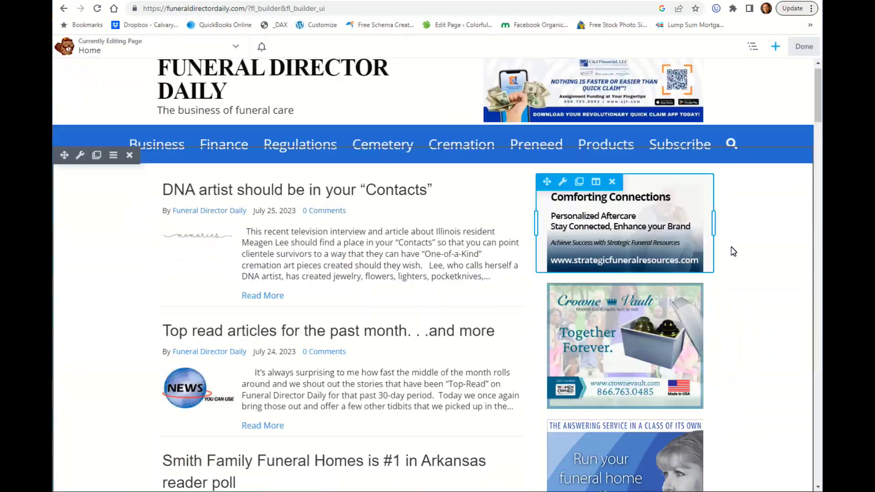
Examine the advertisements in the Home page's sidebar, from Comforting Connections to Johnson Consulting Group, and return to the OneRoom livestream ad.
scroll(757, 347, "down", 3)
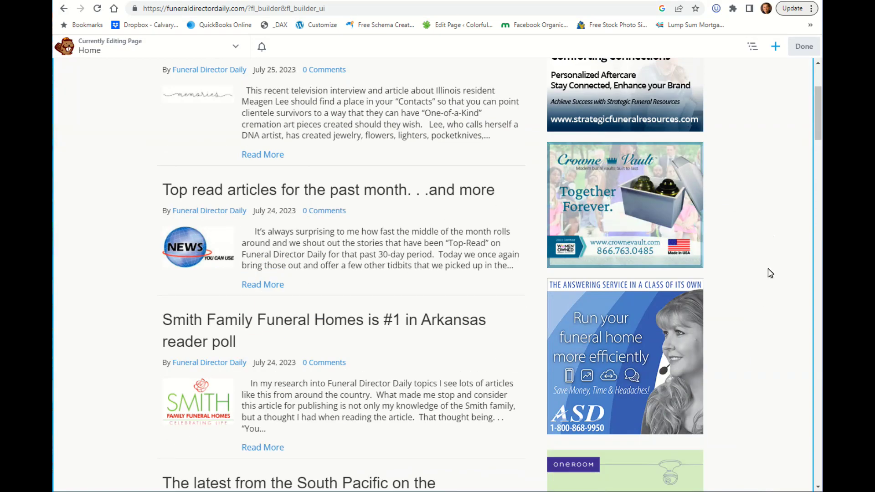
scroll(661, 196, "up", 2)
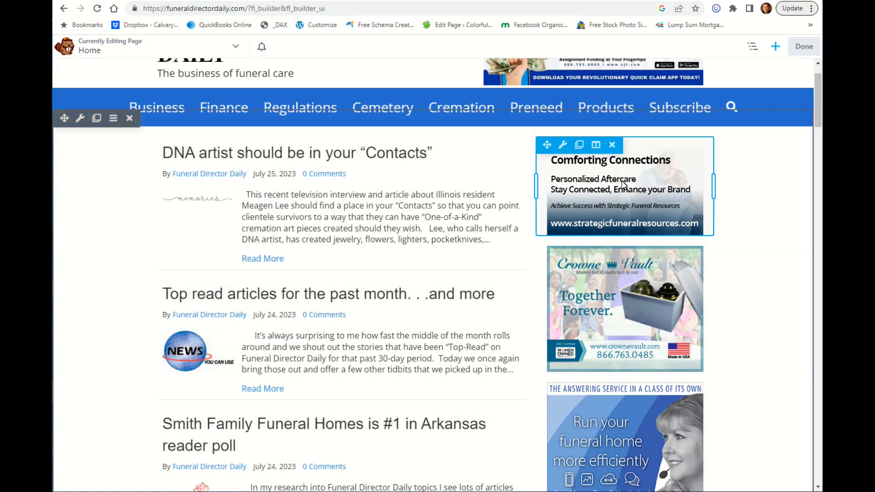
scroll(608, 298, "down", 5)
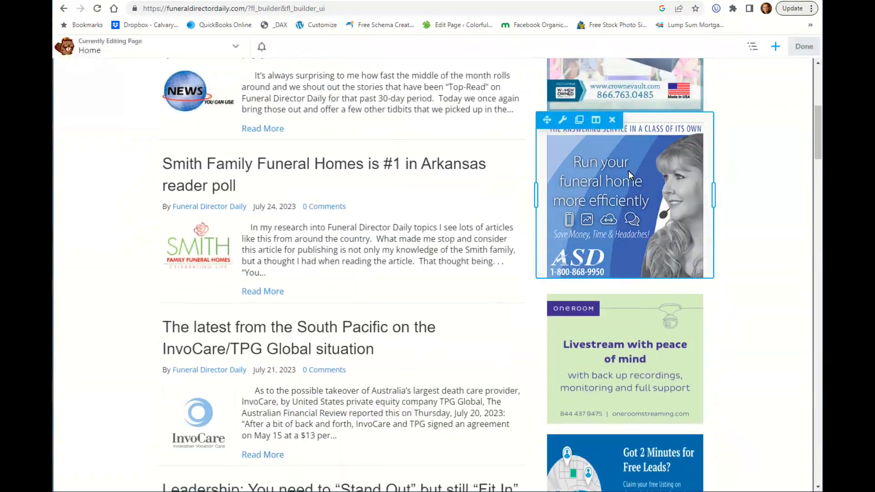
scroll(626, 347, "down", 6)
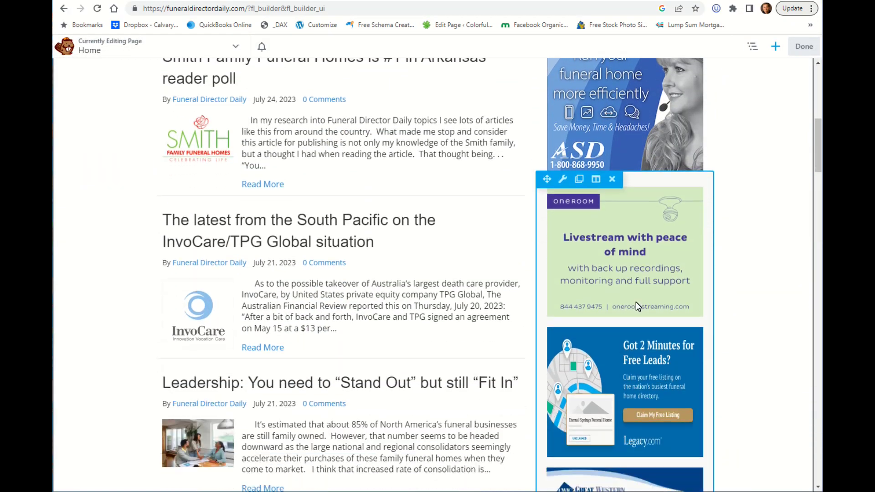
scroll(632, 259, "down", 14)
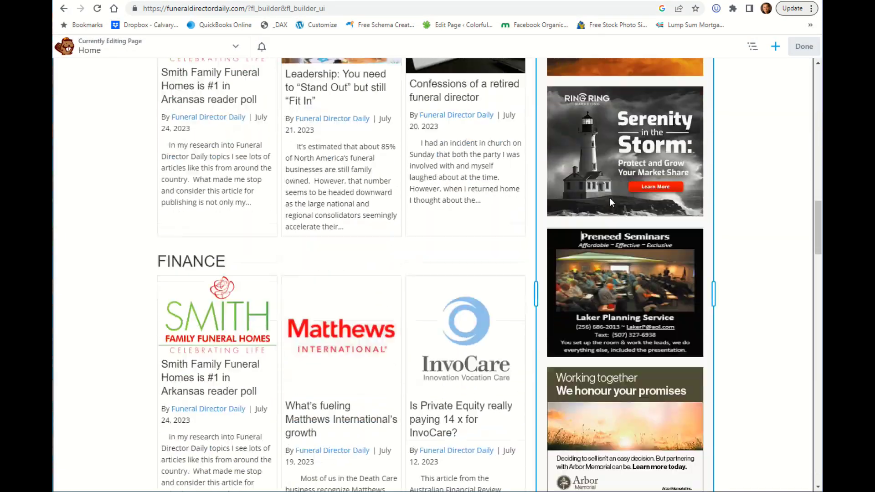
scroll(611, 214, "down", 7)
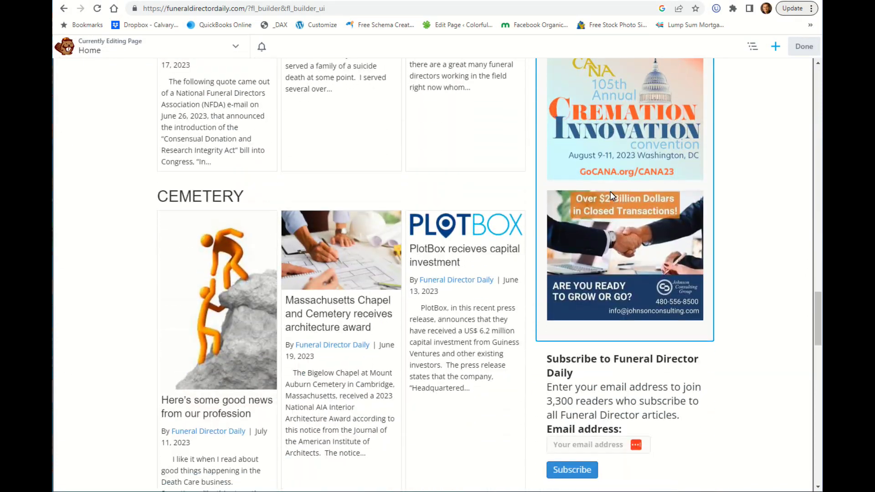
scroll(611, 188, "up", 3)
scroll(620, 196, "up", 15)
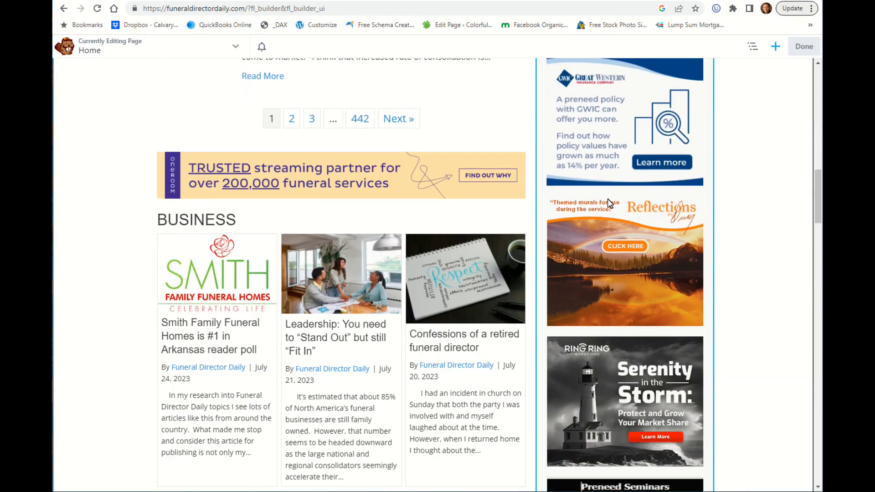
scroll(613, 201, "up", 9)
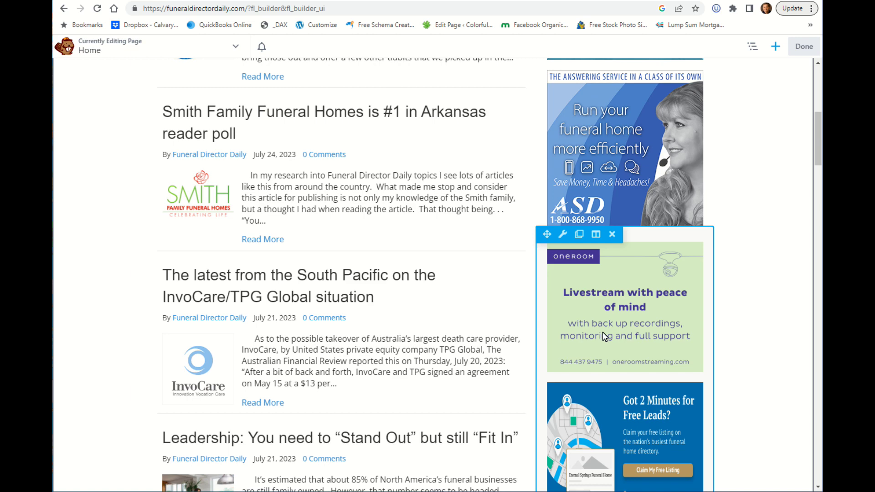
View the photo settings of the Crowne Vault advertisement in the Home page's sidebar, and close them without saving.
scroll(603, 334, "up", 3)
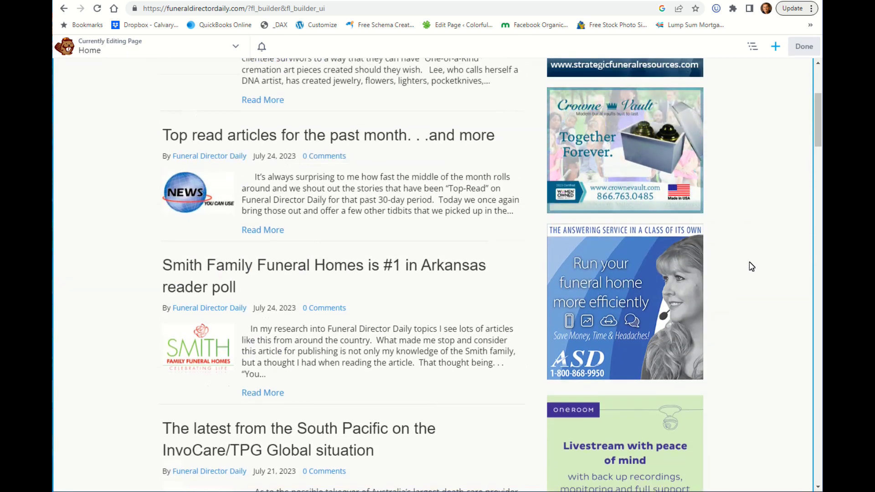
scroll(738, 283, "up", 1)
scroll(643, 146, "up", 2)
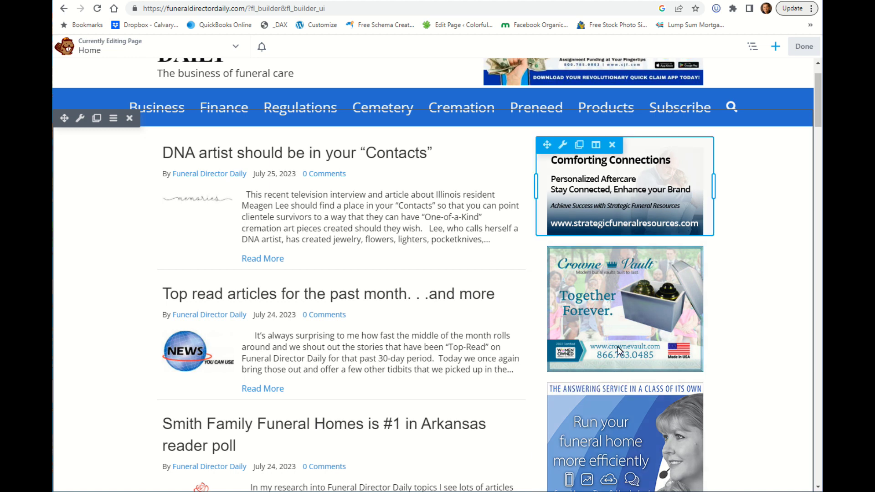
left_click(615, 301)
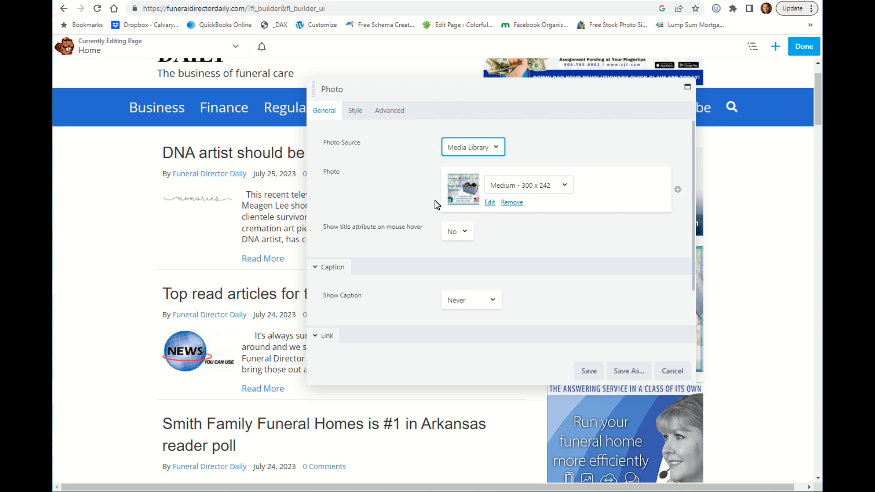
left_click(673, 370)
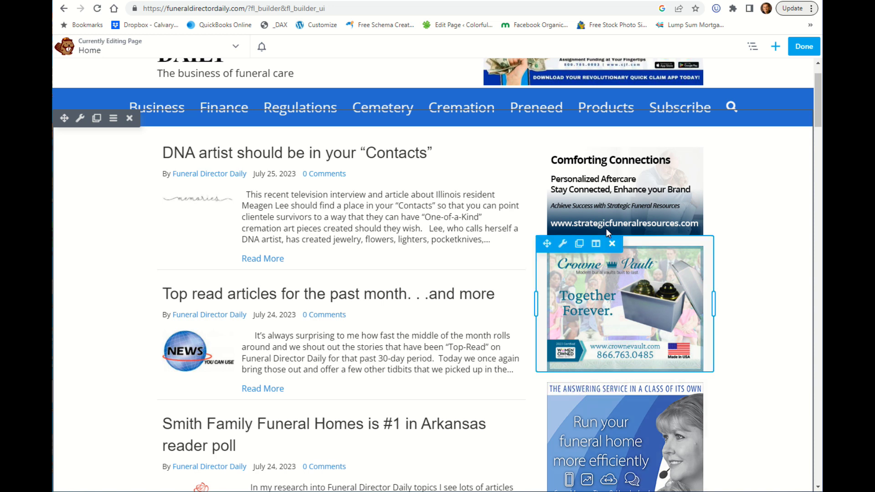
Exit the Home page editor and discard its unpublished changes.
left_click(809, 47)
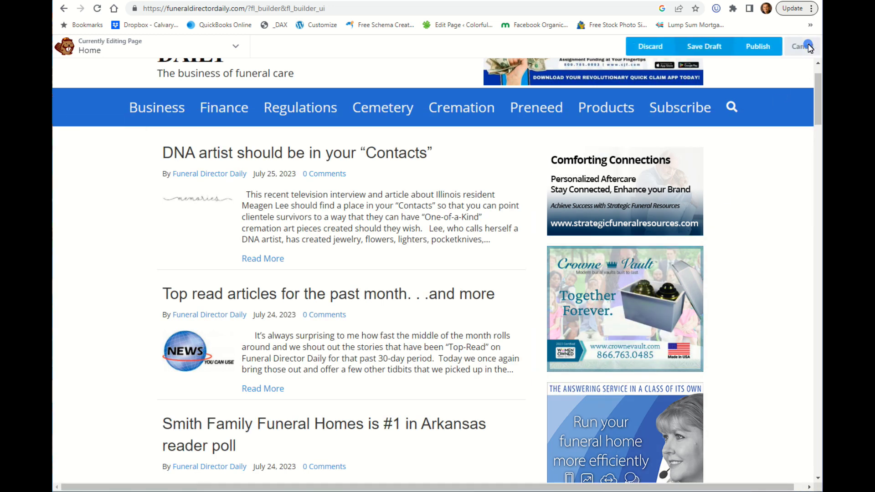
left_click(650, 46)
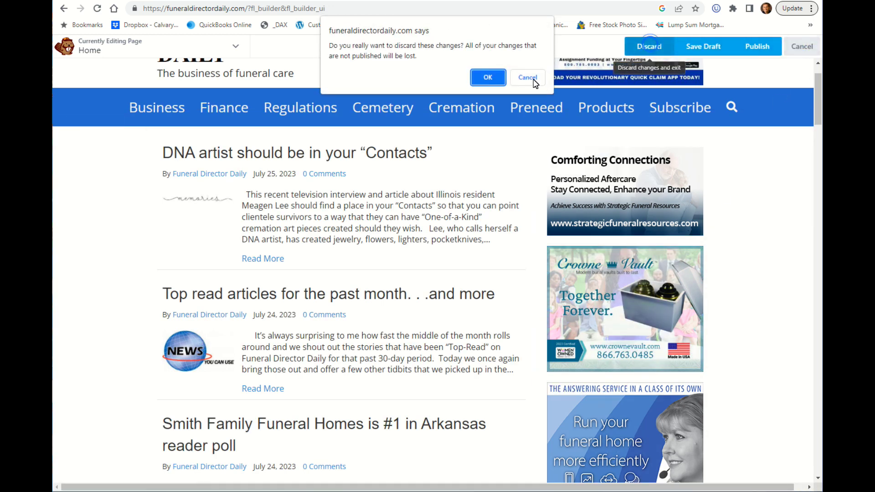
left_click(489, 76)
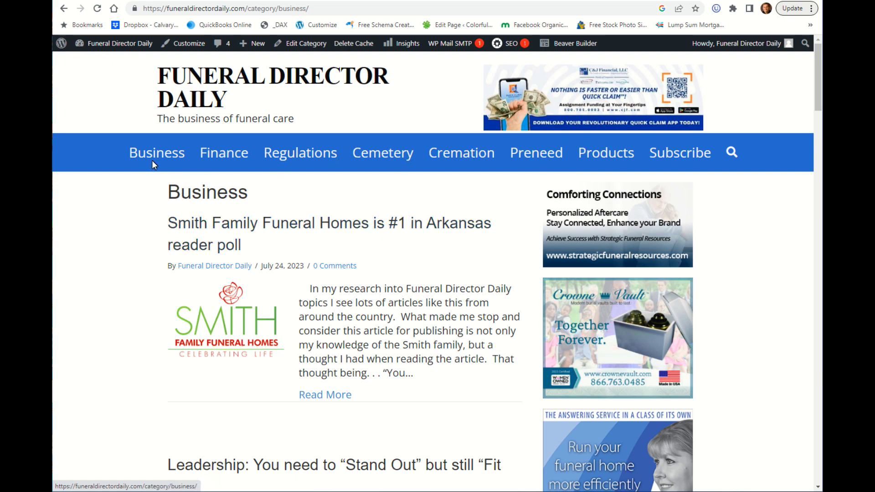
Look over the Business category page's articles and advertisements, and open its Archive Layout in Beaver Builder.
scroll(297, 357, "down", 9)
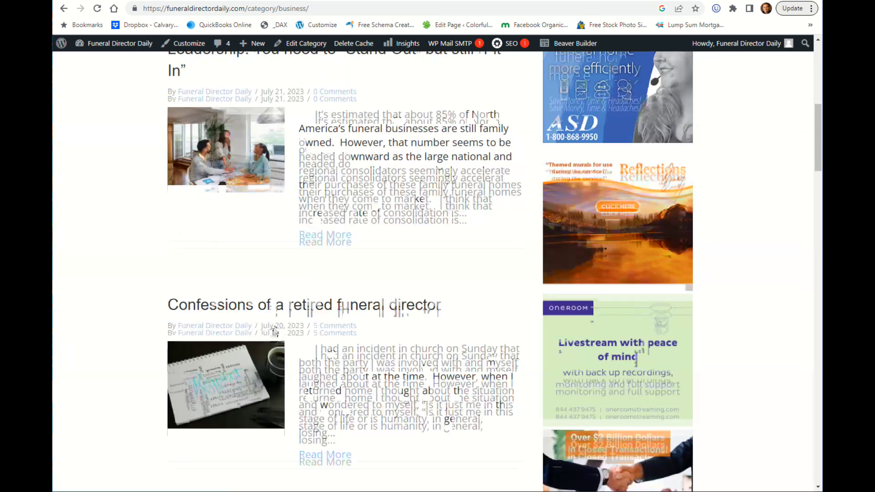
scroll(275, 330, "up", 10)
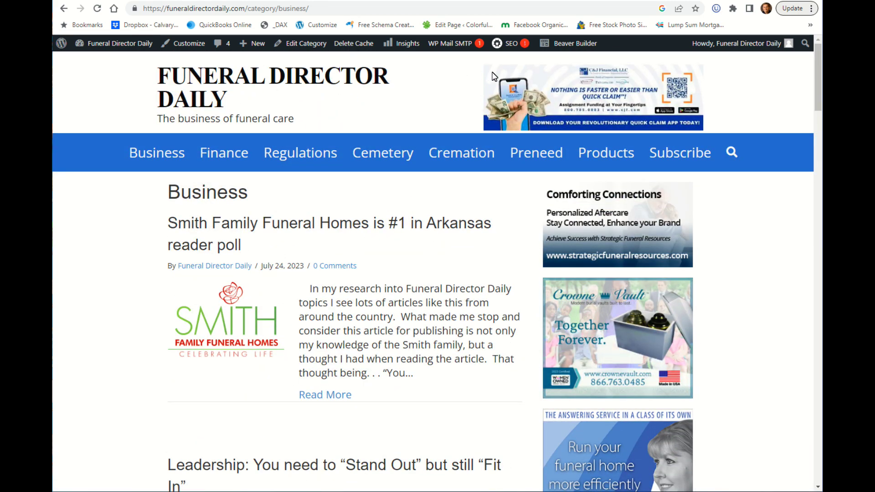
mouse_move(564, 47)
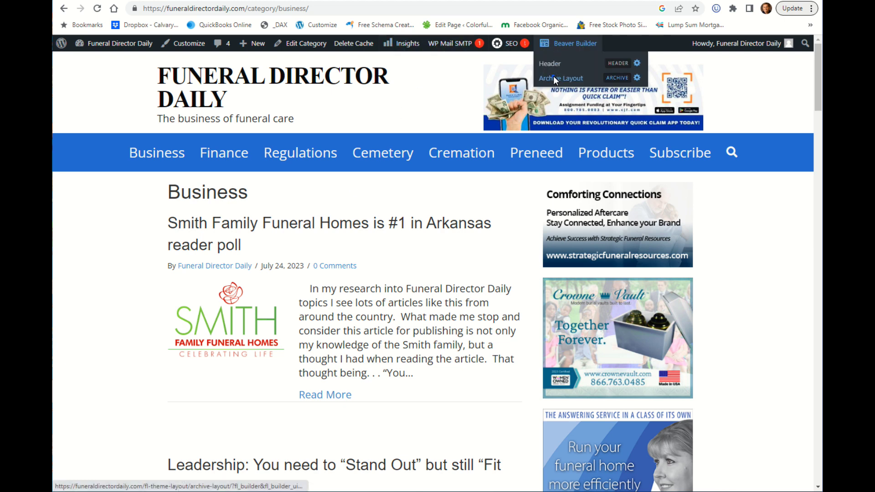
left_click(554, 78)
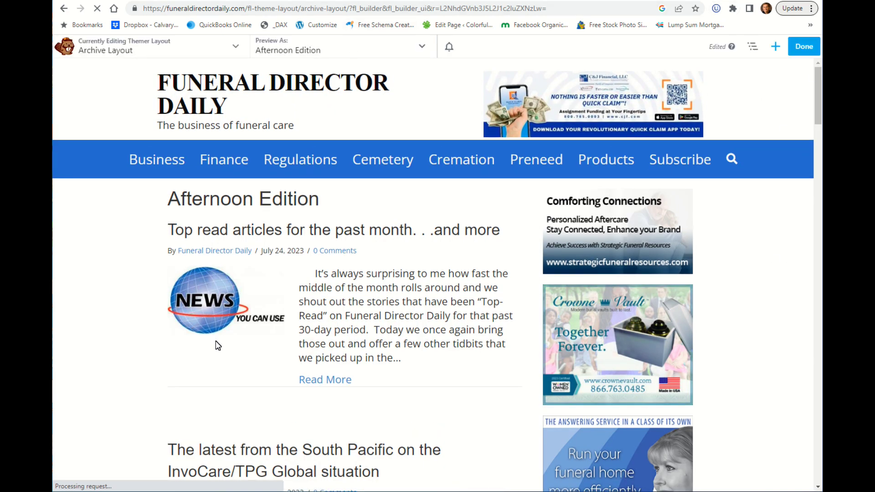
Examine the Archive Layout's article list in the Afternoon Edition preview, and return to its beginning.
scroll(283, 282, "down", 5)
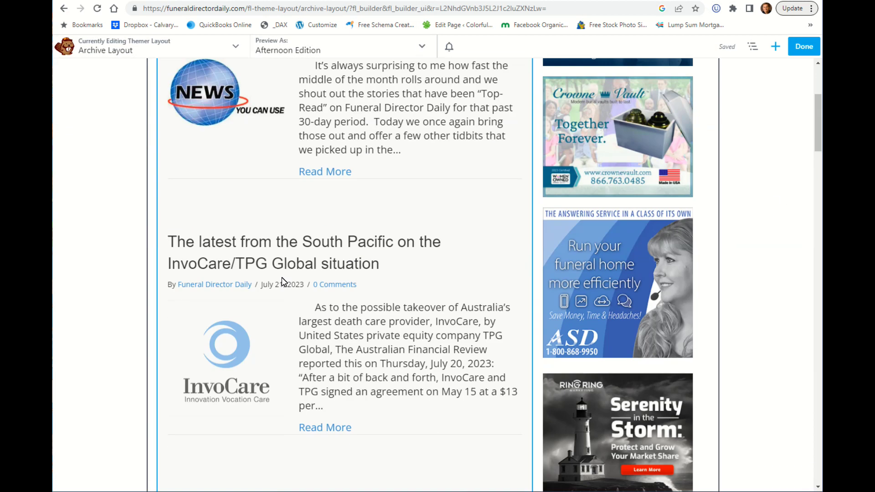
scroll(288, 277, "down", 18)
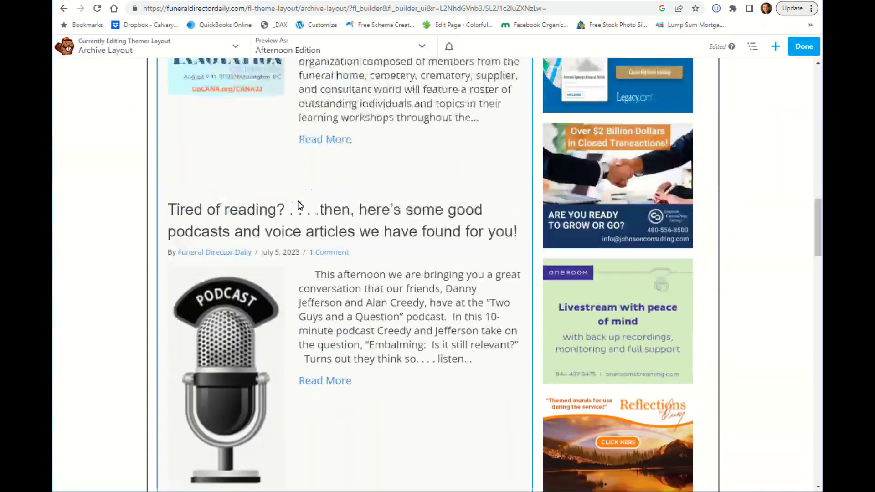
scroll(303, 187, "down", 11)
scroll(307, 196, "up", 20)
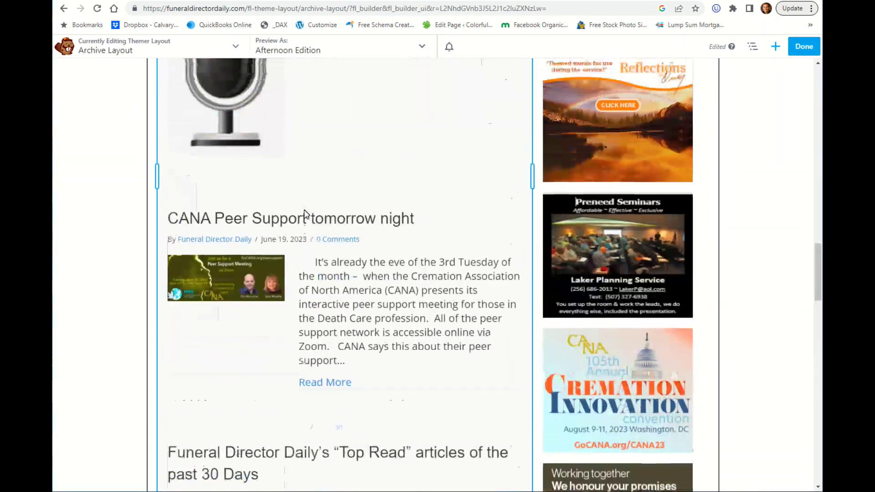
scroll(305, 212, "up", 15)
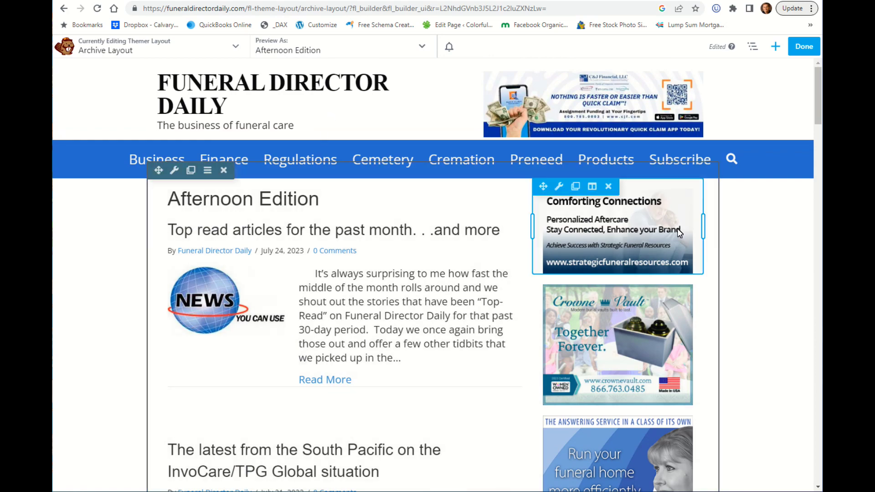
Examine the Archive Layout's sidebar advertisements, from Comforting Connections to Johnson Consulting Group, and return to the first one.
scroll(678, 228, "down", 5)
scroll(613, 213, "down", 9)
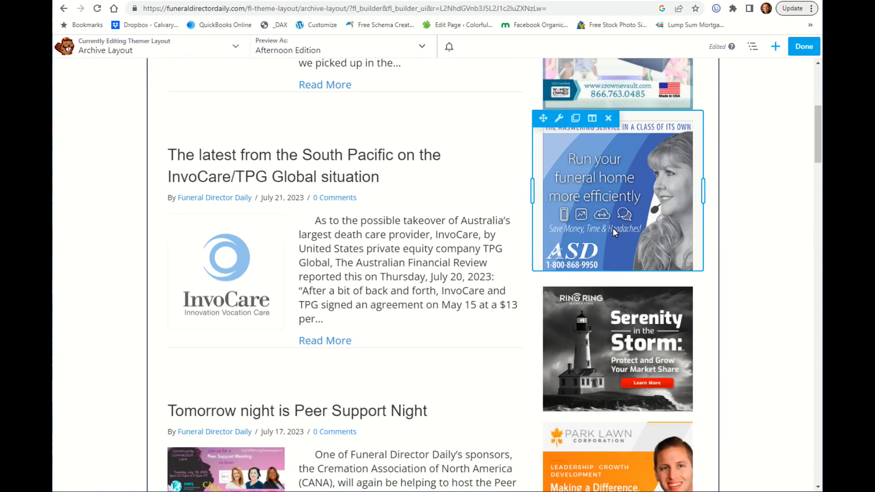
scroll(616, 306, "down", 3)
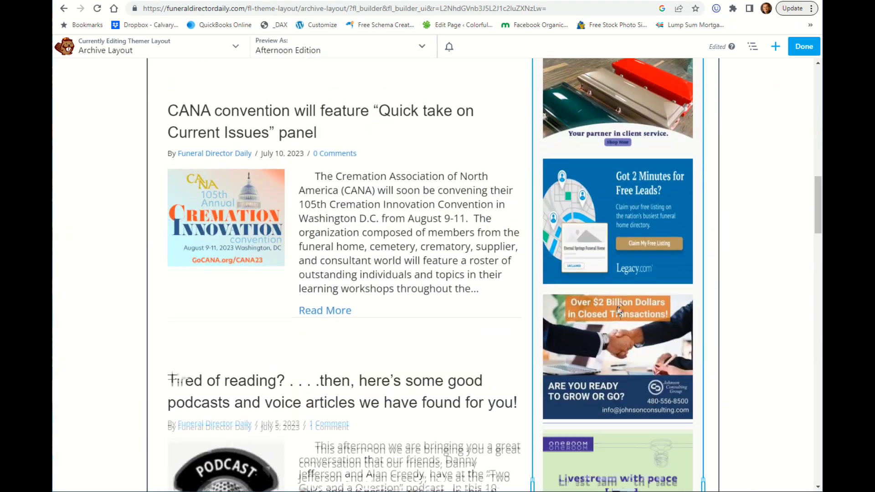
scroll(624, 291, "up", 6)
scroll(611, 279, "up", 7)
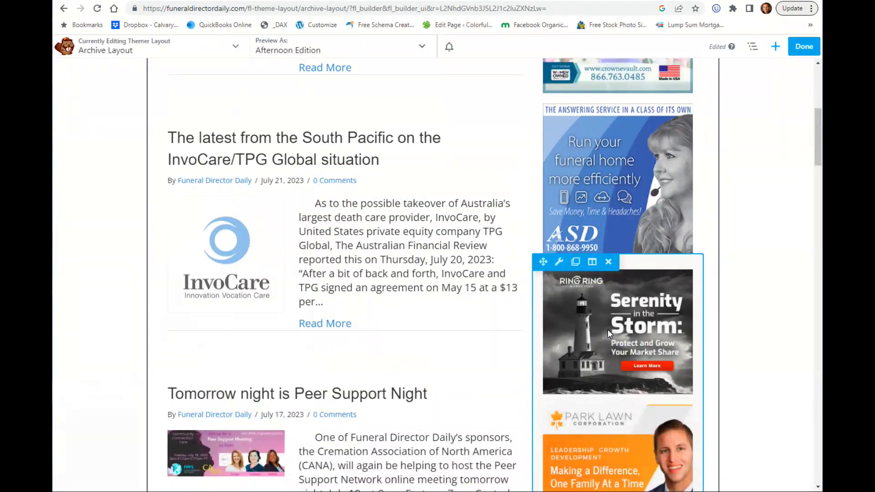
scroll(608, 324, "down", 5)
scroll(620, 287, "up", 7)
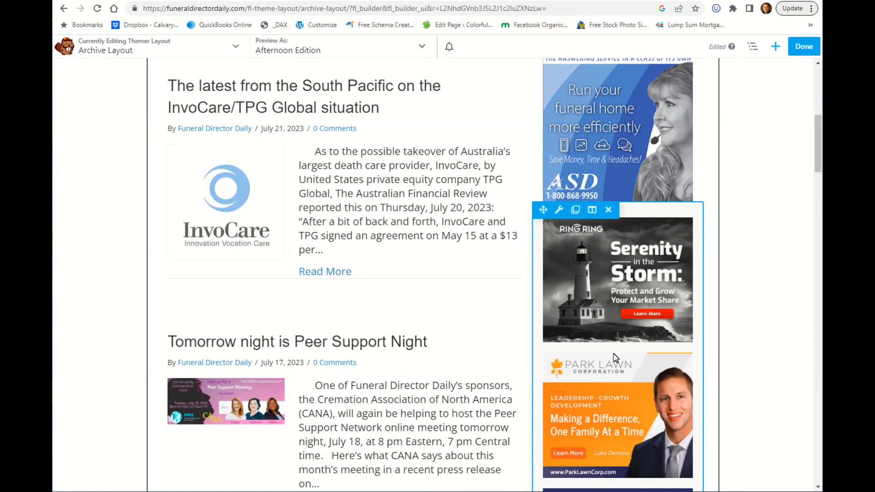
scroll(634, 364, "up", 2)
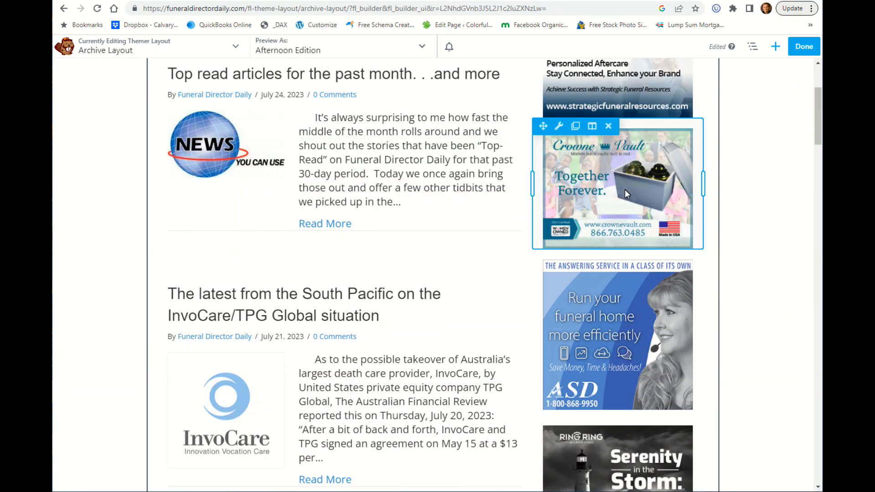
scroll(633, 189, "up", 3)
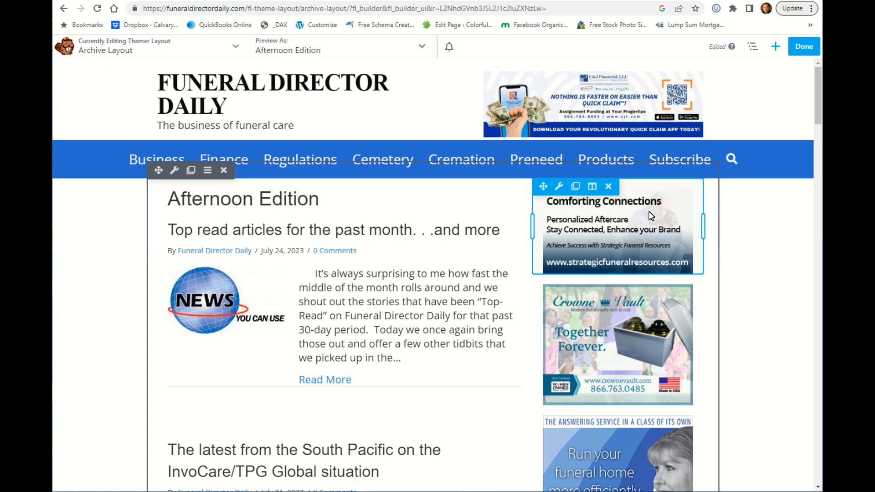
View the photo settings of the Comforting Connections advertisement in the Archive Layout, and close them without saving.
scroll(643, 220, "down", 1)
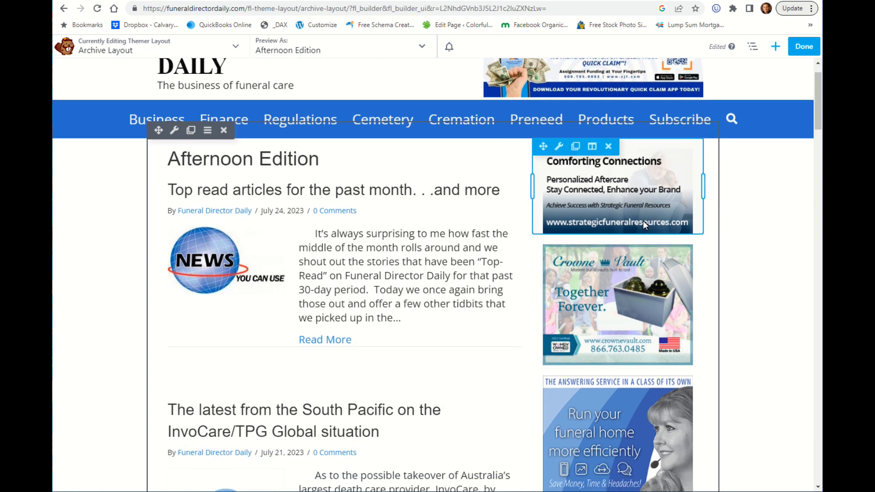
left_click(629, 168)
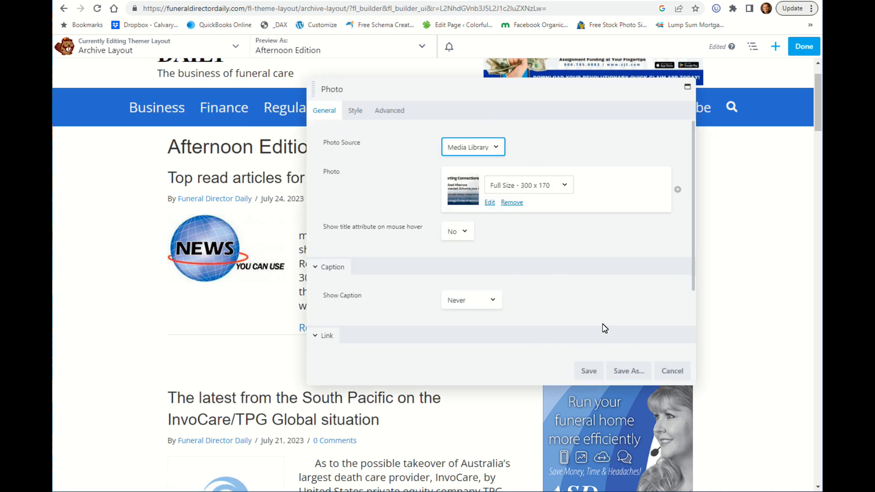
left_click(674, 371)
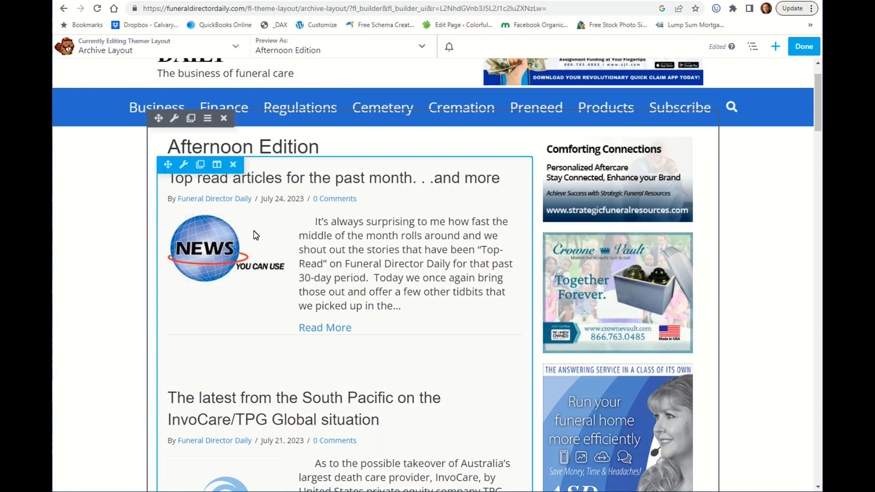
Exit the Archive Layout editor and discard its unpublished changes.
scroll(668, 171, "up", 1)
left_click(802, 45)
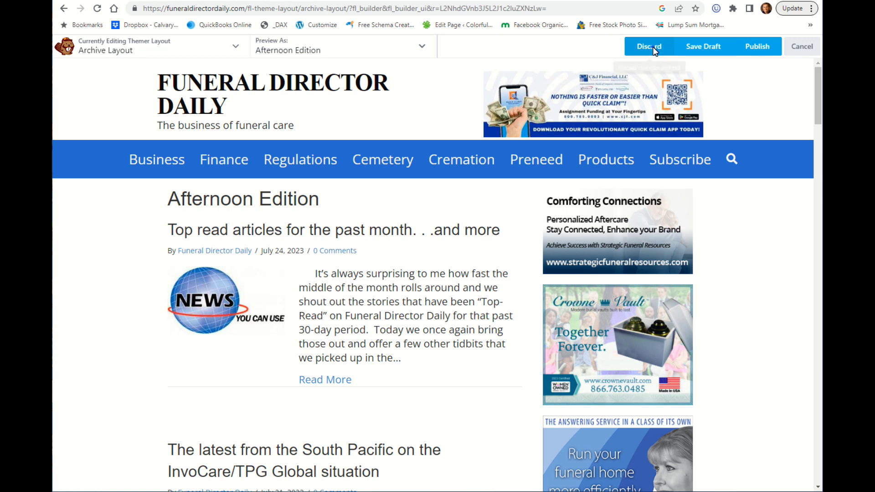
left_click(653, 47)
left_click(488, 78)
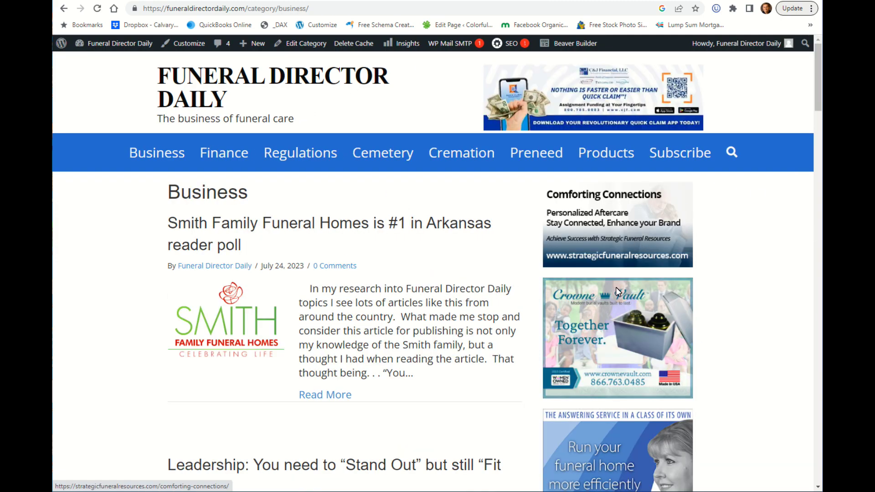
Open the article "Leadership: You need to 'Stand Out' but still 'Fit In'" and load its Single Post layout in Beaver Builder.
scroll(713, 155, "down", 6)
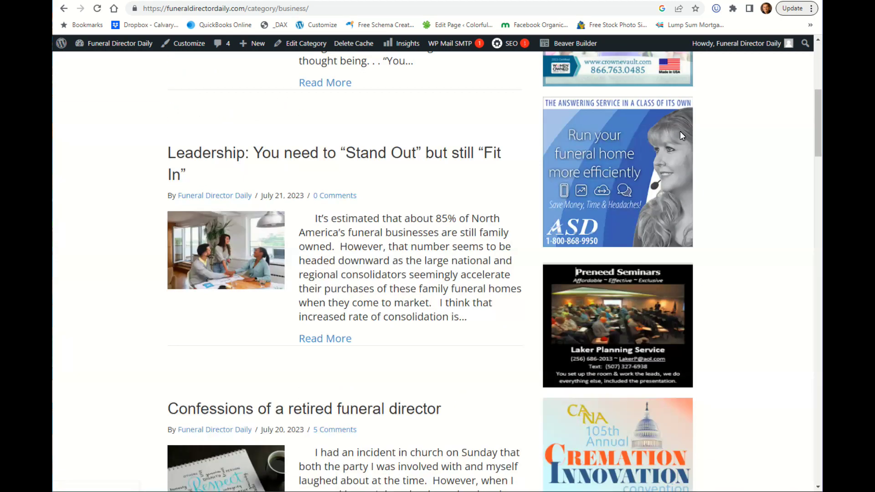
left_click(336, 154)
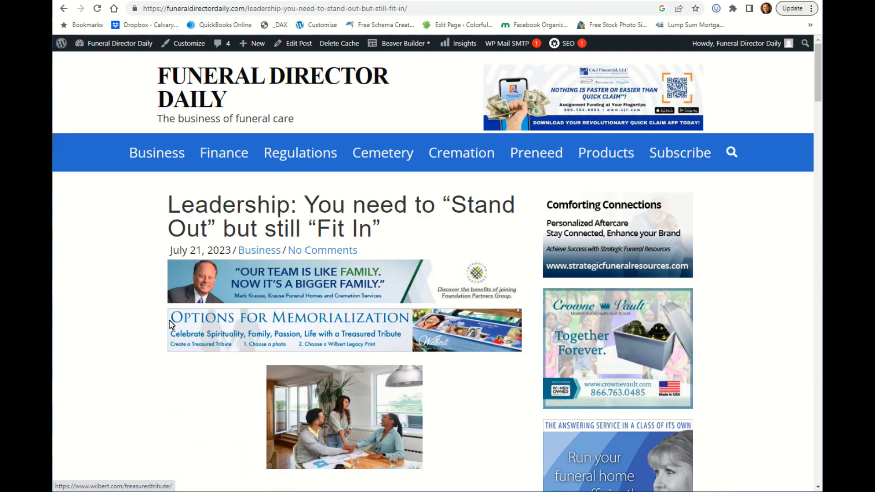
mouse_move(399, 43)
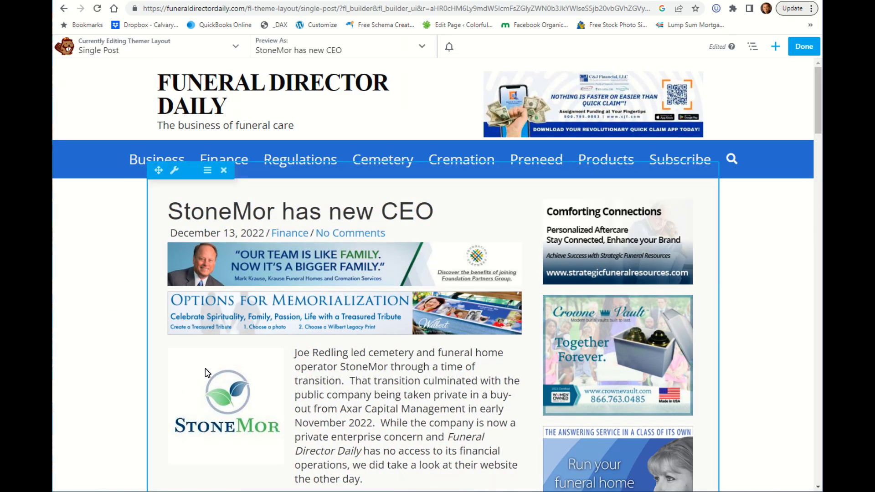
Examine the Single Post layout's two banners under the title, its article body and its sidebar advertisements, and return to the page's beginning.
scroll(312, 230, "down", 8)
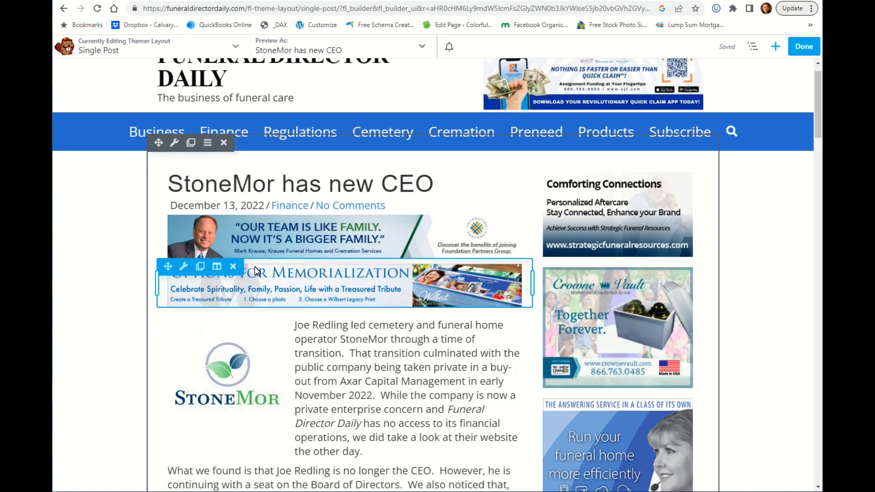
scroll(622, 283, "down", 6)
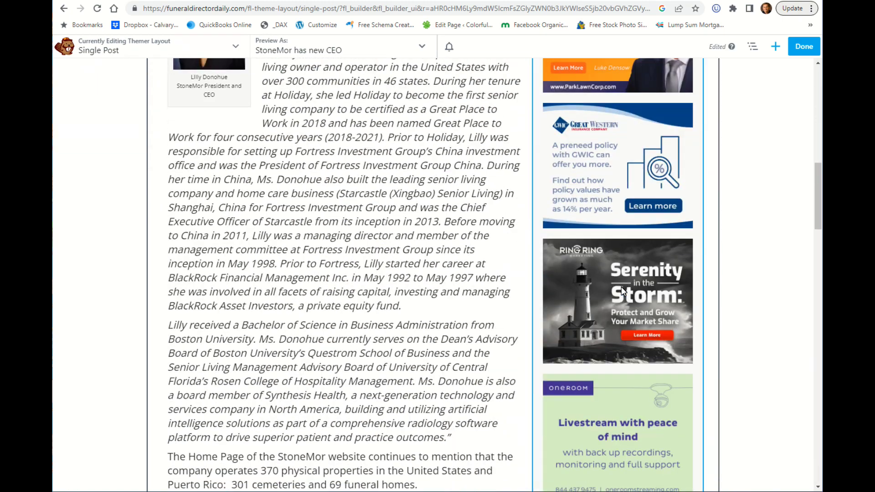
scroll(622, 291, "down", 15)
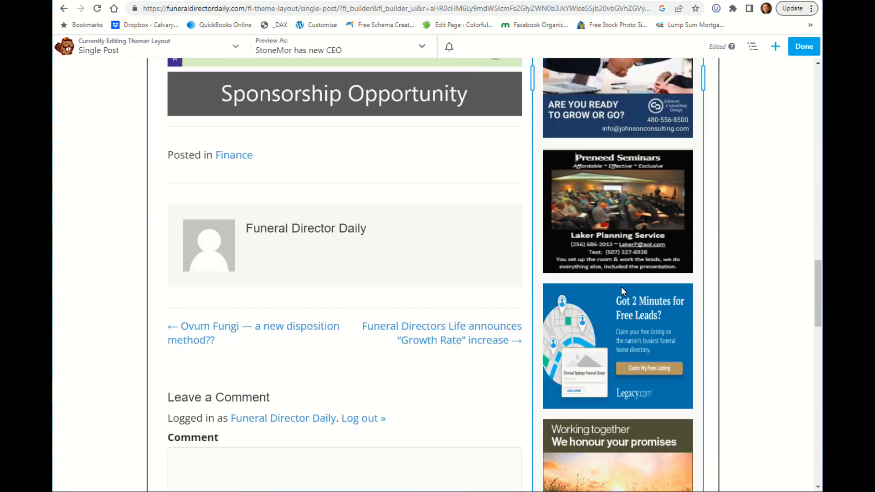
scroll(623, 292, "up", 8)
scroll(623, 291, "up", 20)
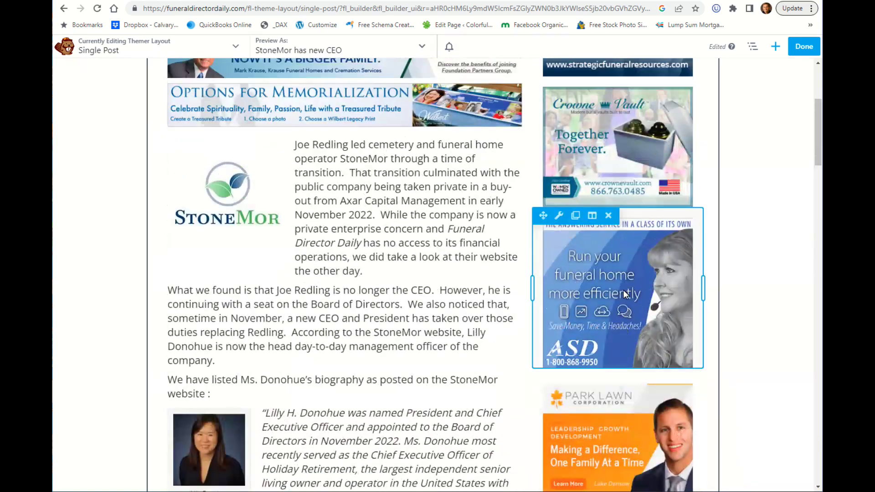
scroll(347, 210, "down", 2)
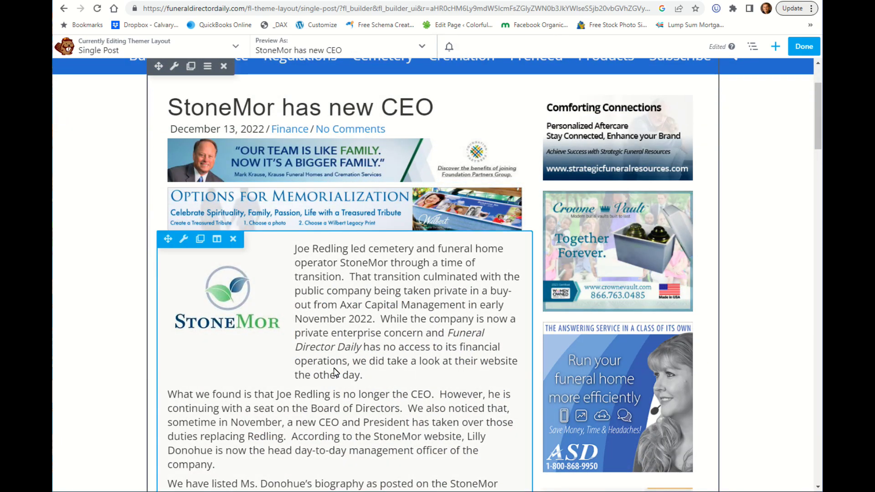
scroll(342, 219, "down", 2)
scroll(306, 324, "up", 4)
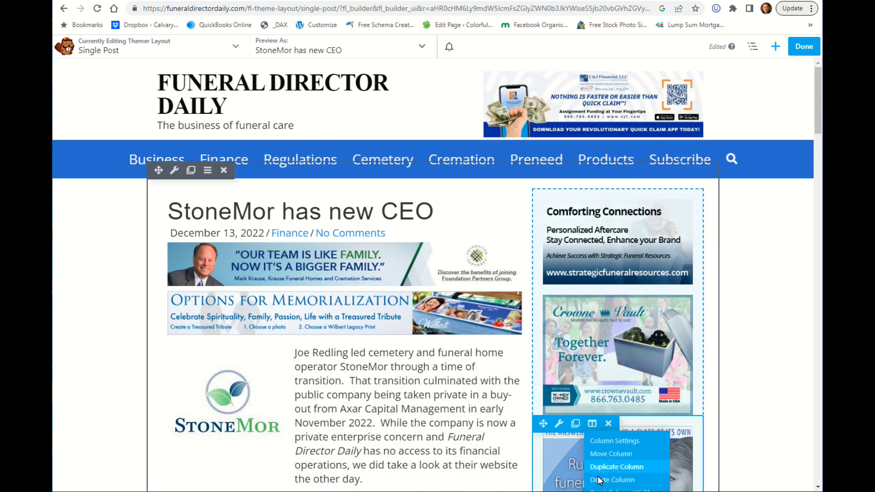
View the text module containing the sidebar-banners shortcode in the Single Post sidebar, and close it without saving.
scroll(593, 377, "down", 5)
scroll(633, 273, "down", 4)
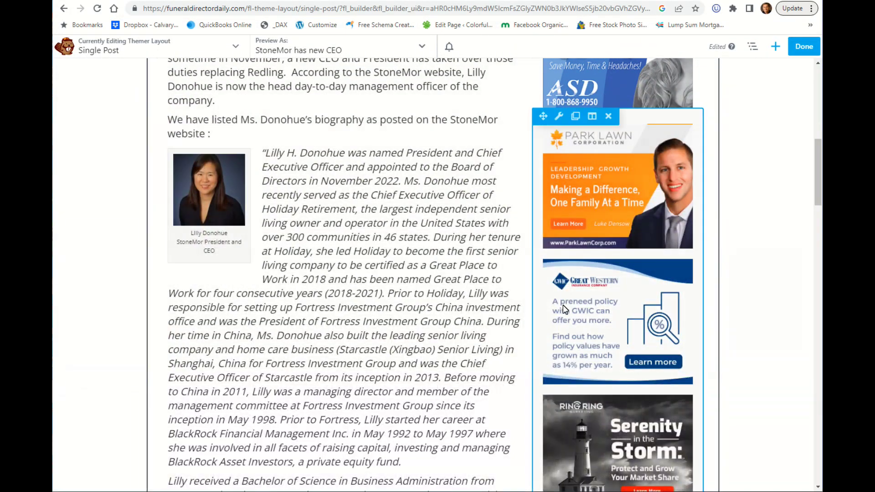
left_click(610, 202)
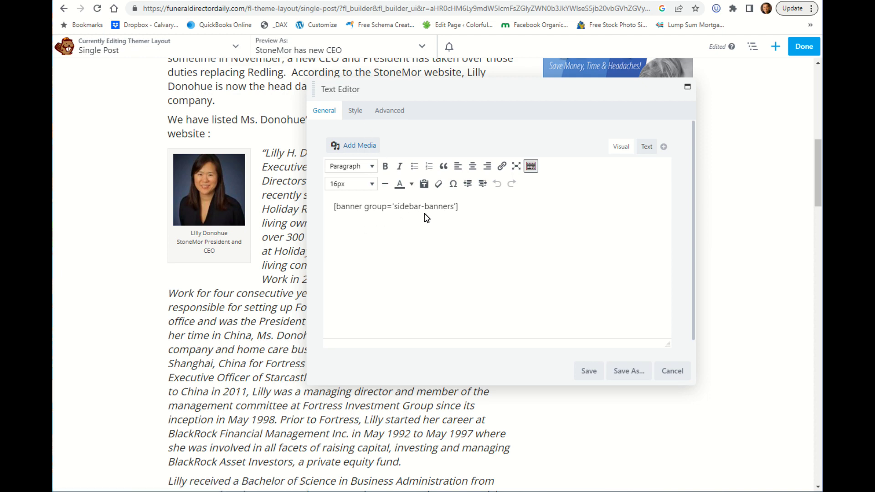
left_click(673, 370)
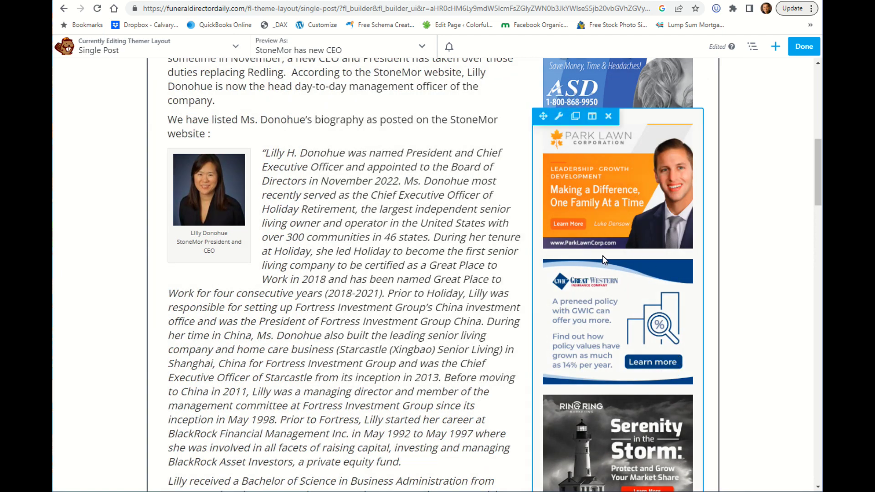
View the photo settings of the Crowne Vault sidebar advertisement, close them without saving, and return to the page's beginning.
scroll(603, 260, "up", 8)
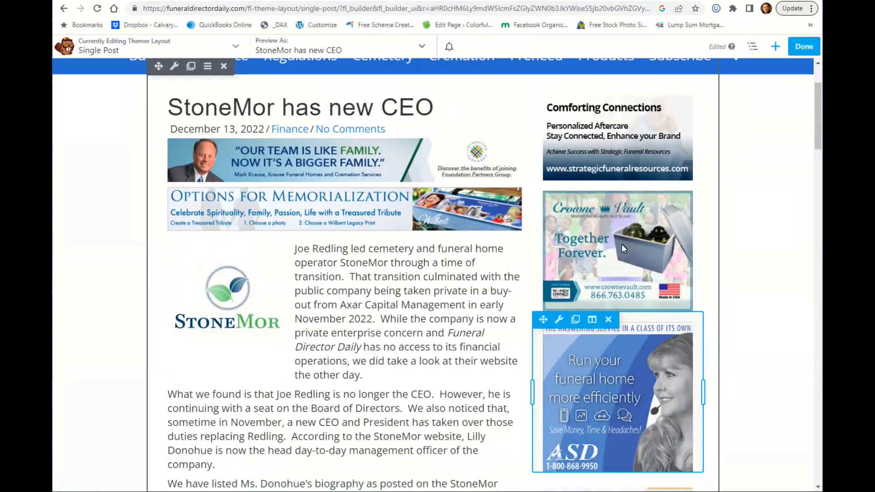
left_click(604, 241)
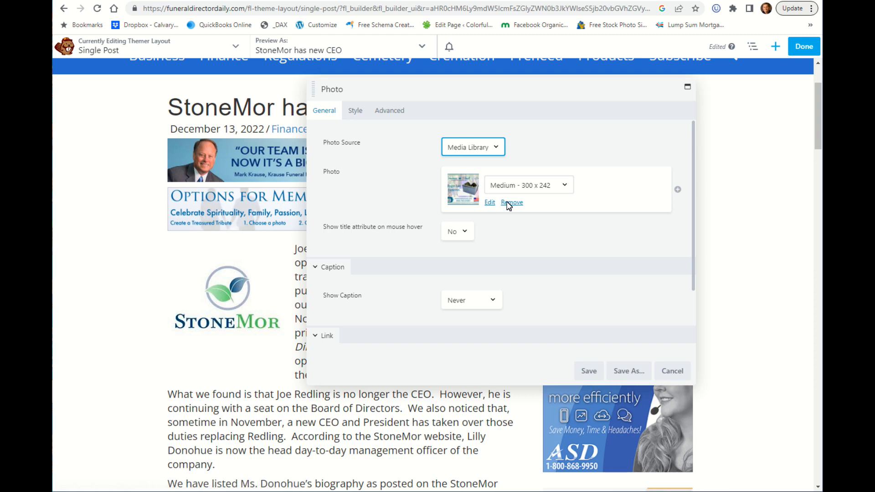
left_click(671, 369)
scroll(636, 221, "up", 3)
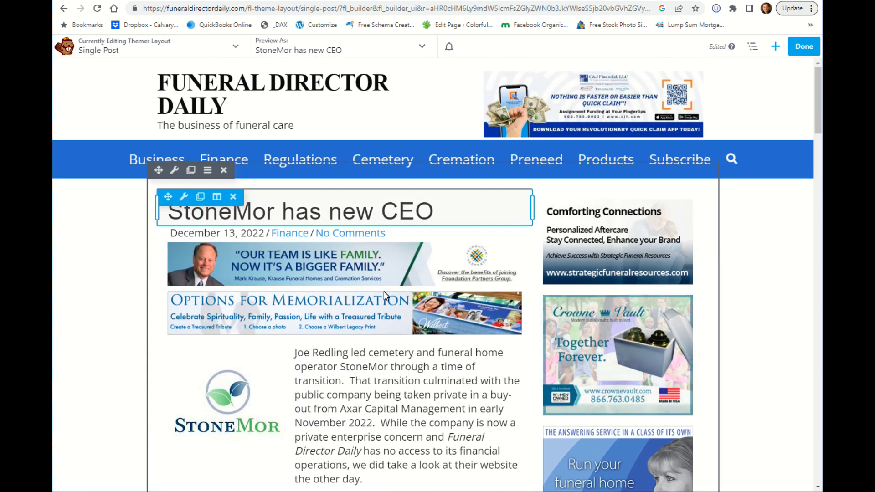
scroll(624, 252, "down", 3)
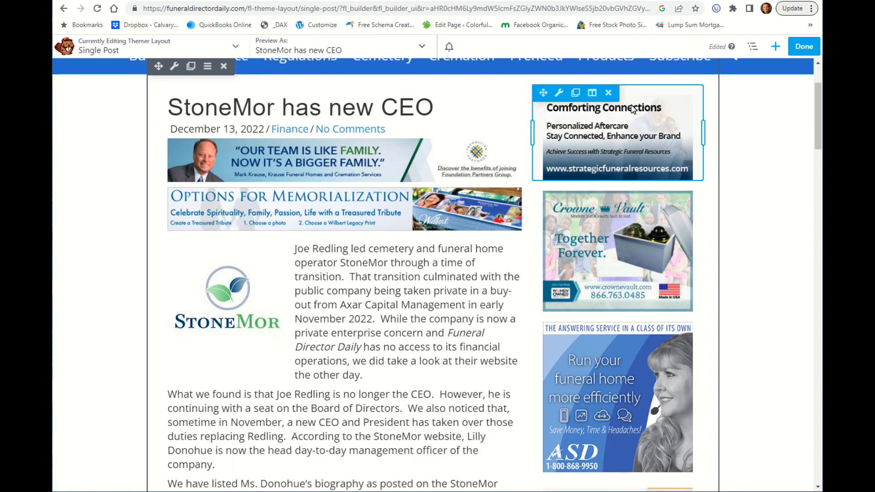
scroll(614, 164, "up", 3)
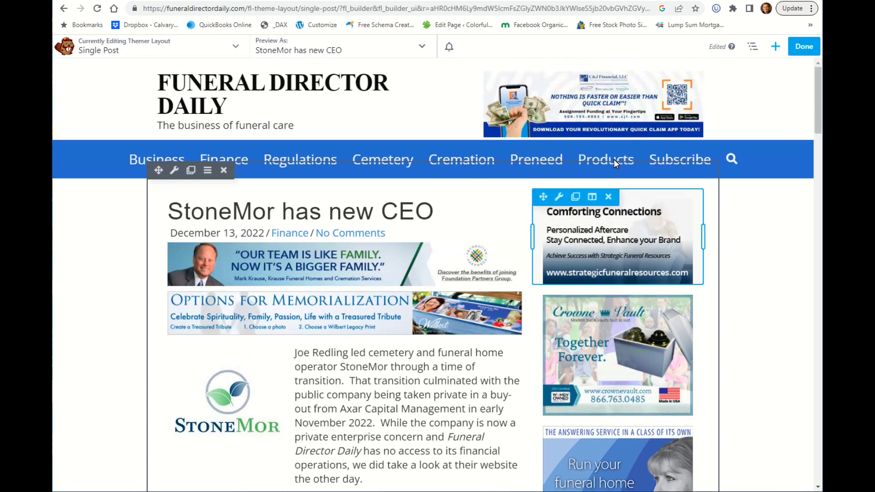
Exit the Single Post layout editor and discard its unpublished changes.
left_click(804, 46)
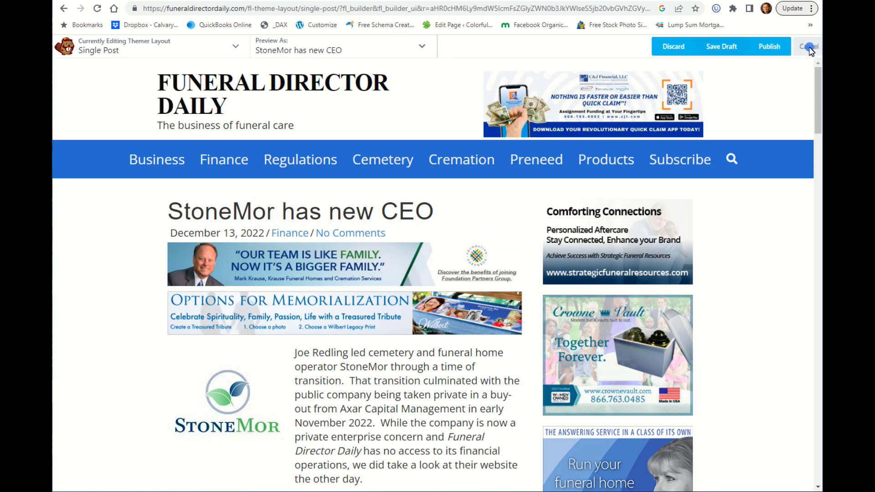
left_click(656, 46)
left_click(488, 74)
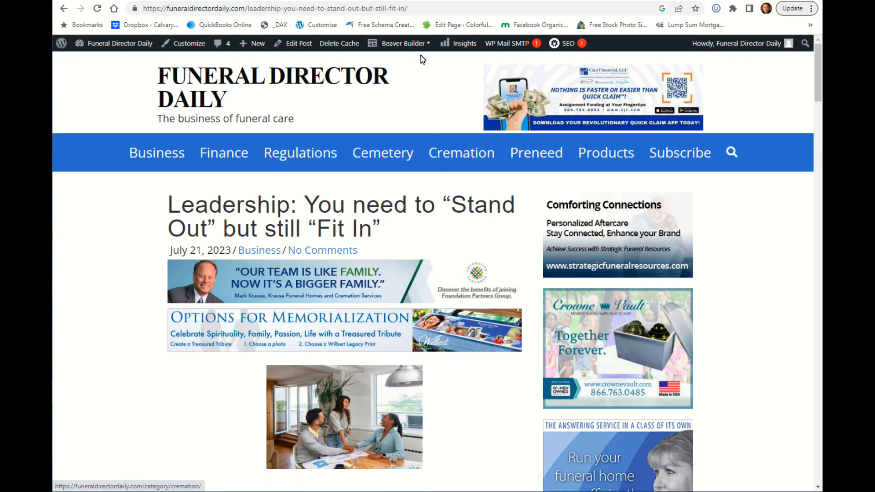
Reopen the Single Post layout in Beaver Builder and view the photo settings of both banners under the title, closing each without saving.
mouse_move(403, 47)
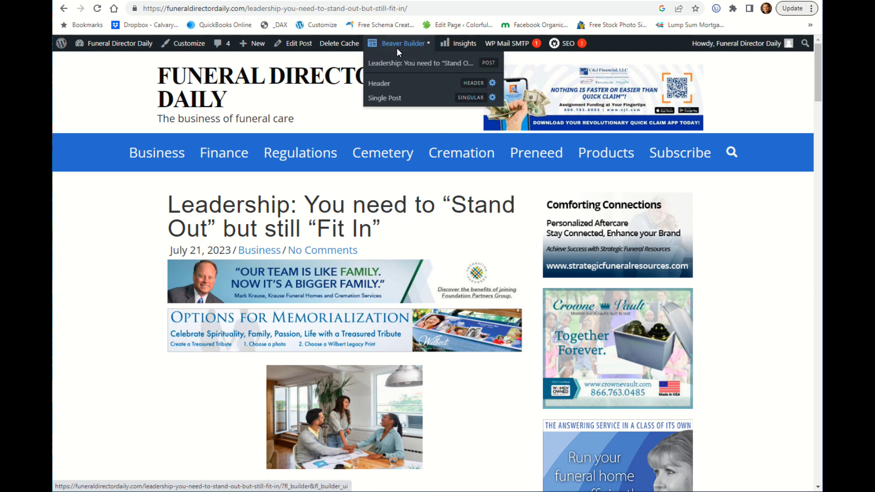
left_click(384, 101)
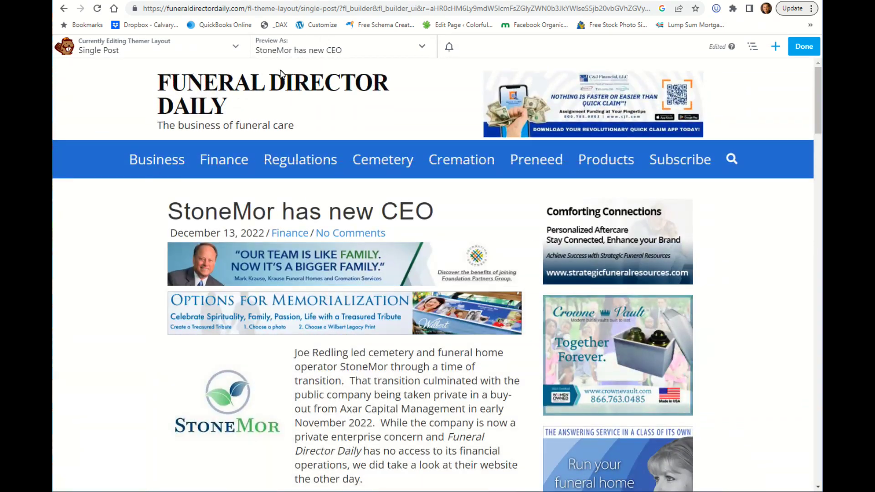
left_click(296, 261)
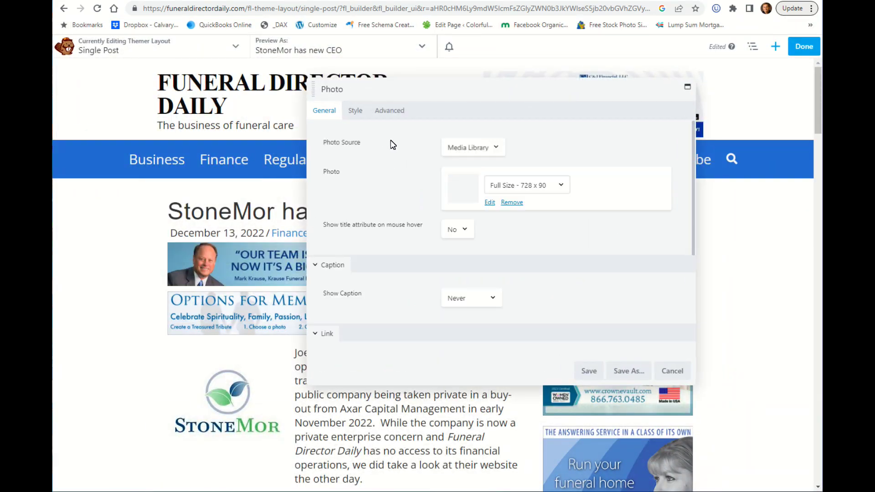
left_click(681, 371)
left_click(341, 310)
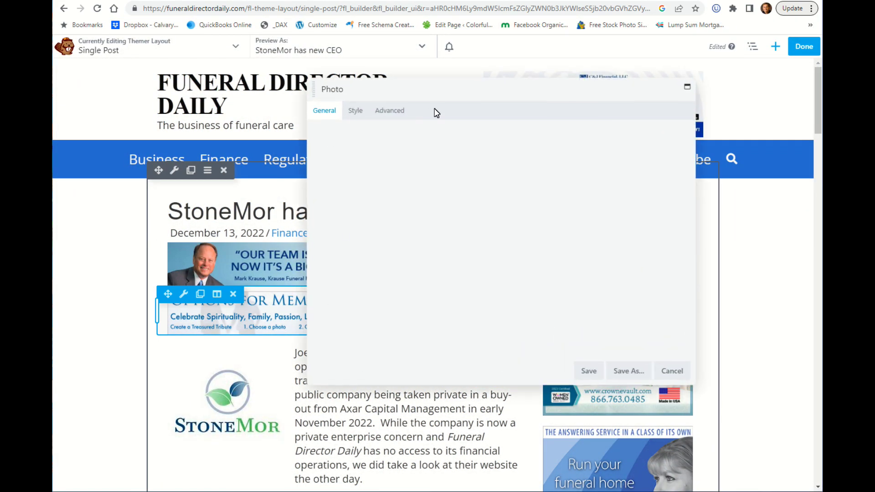
left_click(672, 371)
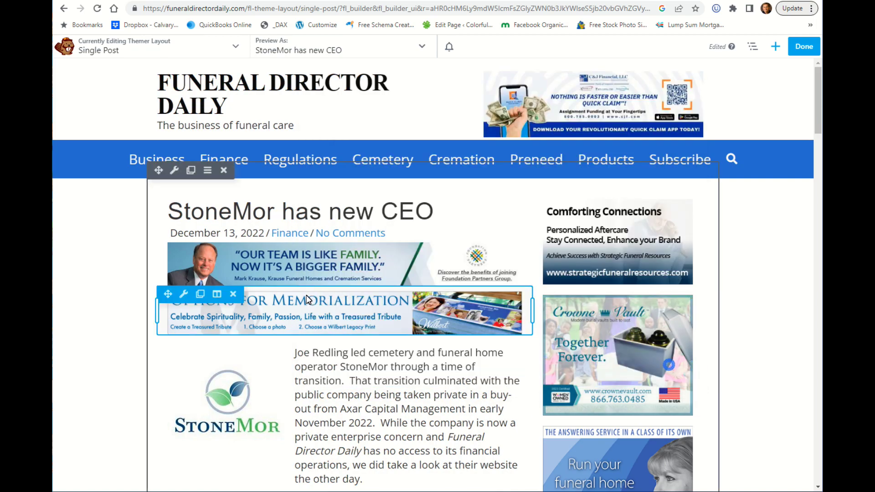
View the photo settings of the Sponsorship Opportunity banner below the article body, and close them without saving.
scroll(306, 248, "down", 8)
scroll(306, 249, "down", 11)
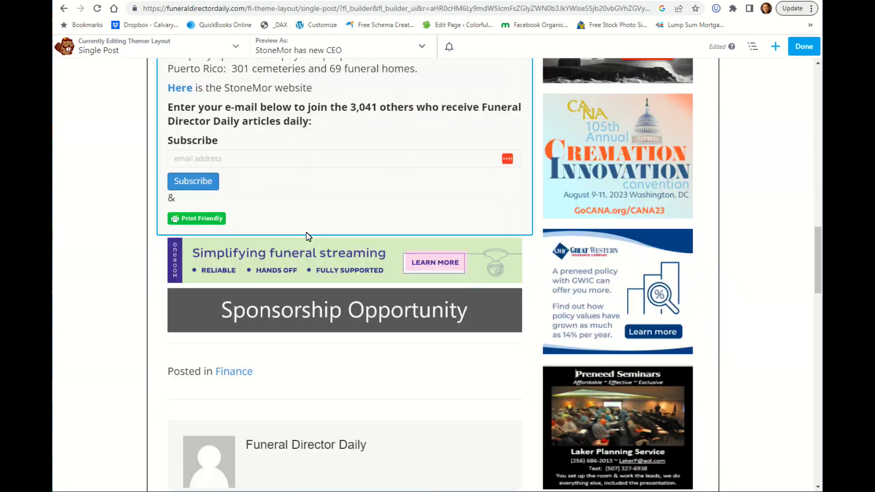
scroll(360, 337, "down", 3)
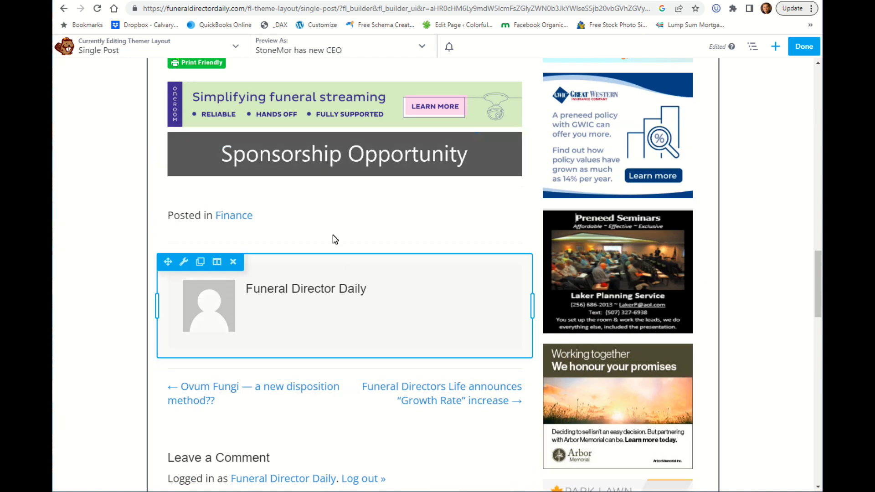
left_click(322, 152)
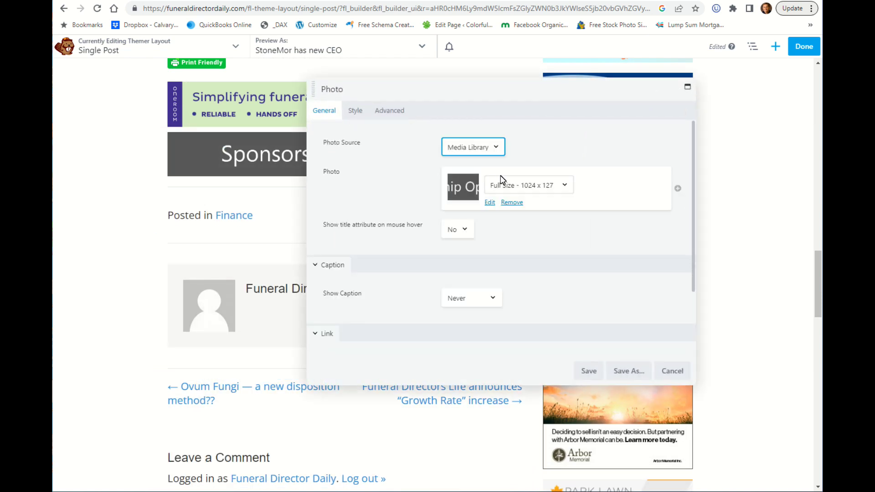
left_click(673, 371)
scroll(377, 275, "up", 10)
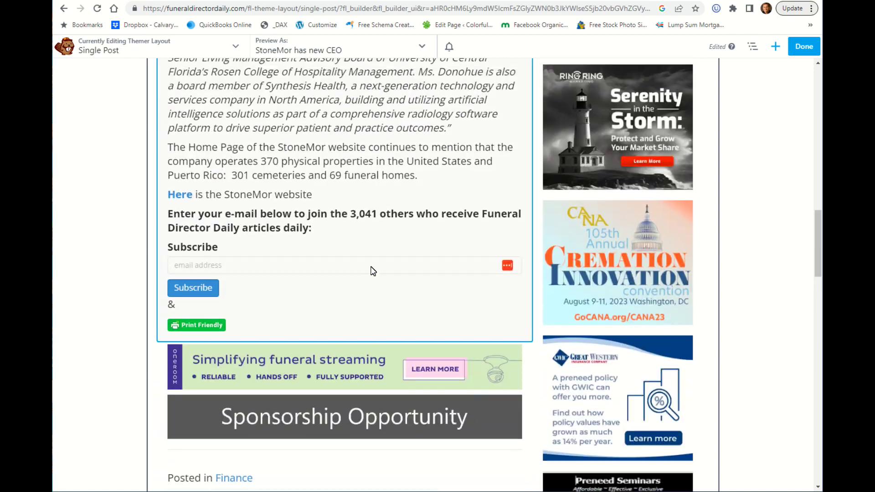
scroll(384, 265, "up", 10)
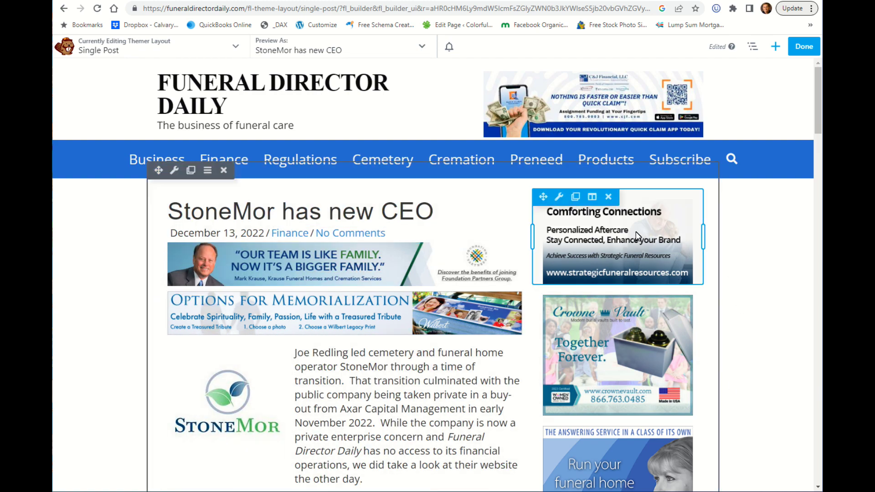
Look over the upper sidebar advertisements, and leave the Single Post layout editor, discarding any unpublished changes.
scroll(626, 261, "down", 1)
scroll(625, 260, "down", 2)
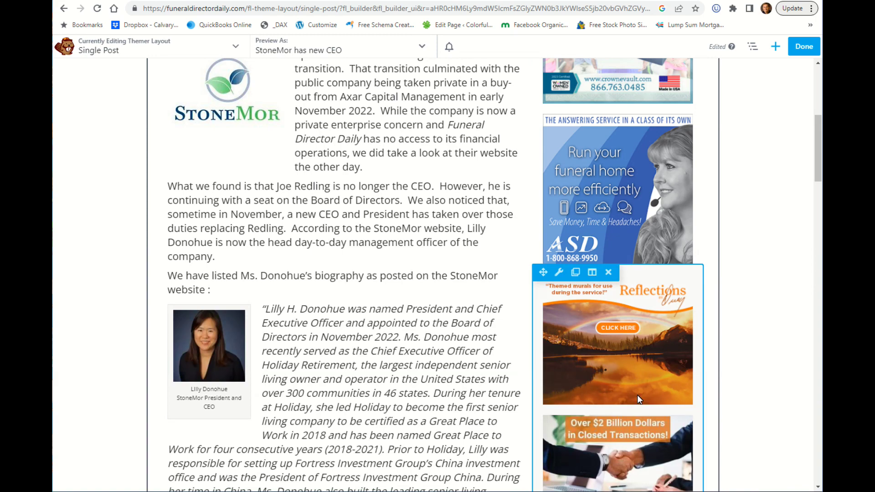
scroll(630, 193, "up", 7)
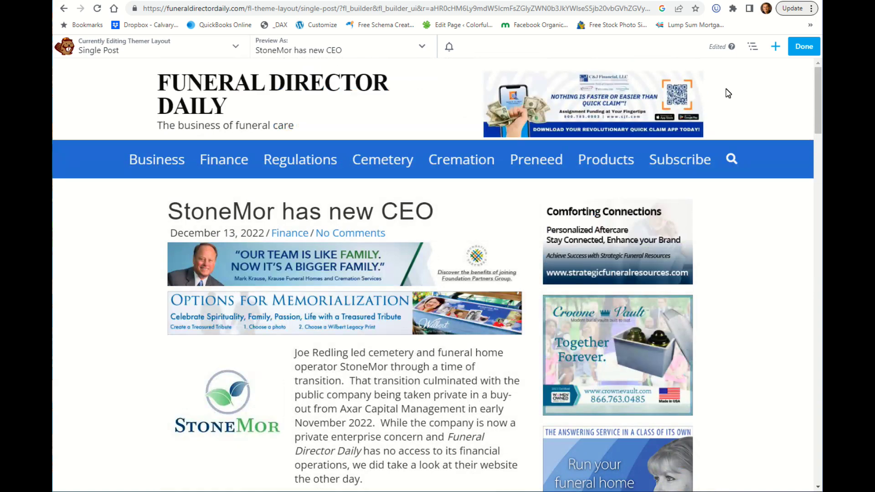
left_click(817, 43)
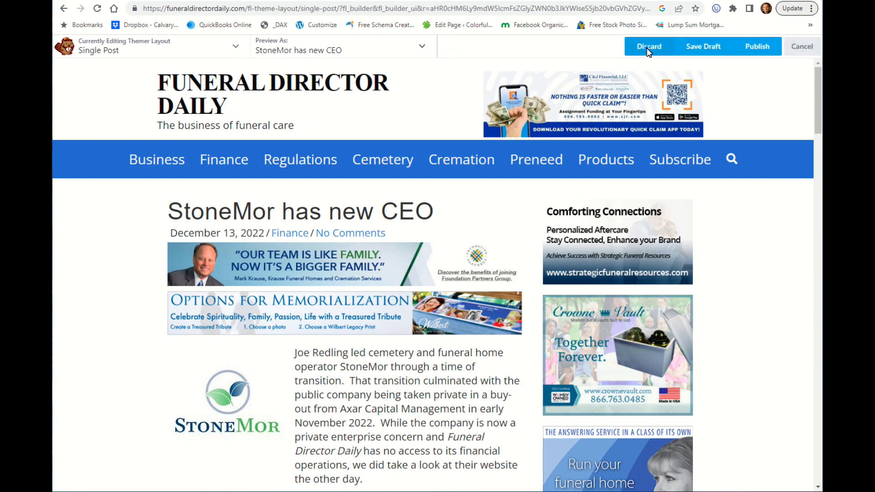
left_click(648, 48)
left_click(494, 76)
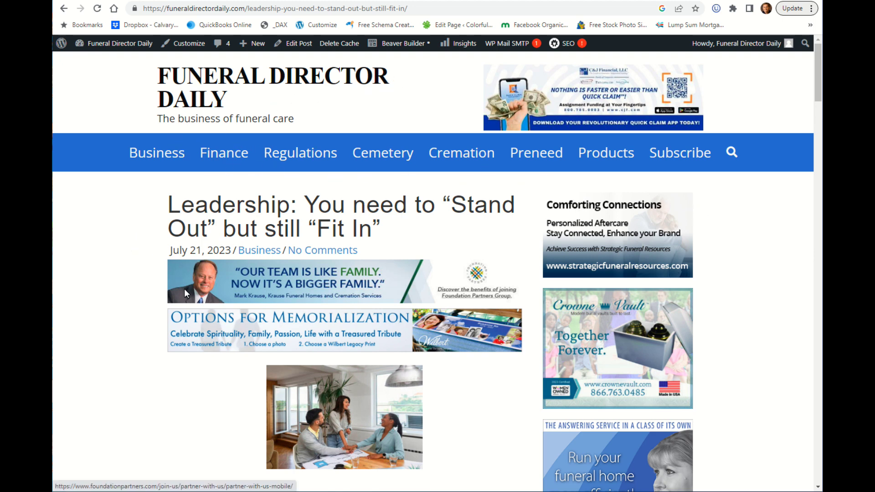
Go to the WordPress dashboard and open Beaver Builder's list of Themer Layouts.
mouse_move(104, 48)
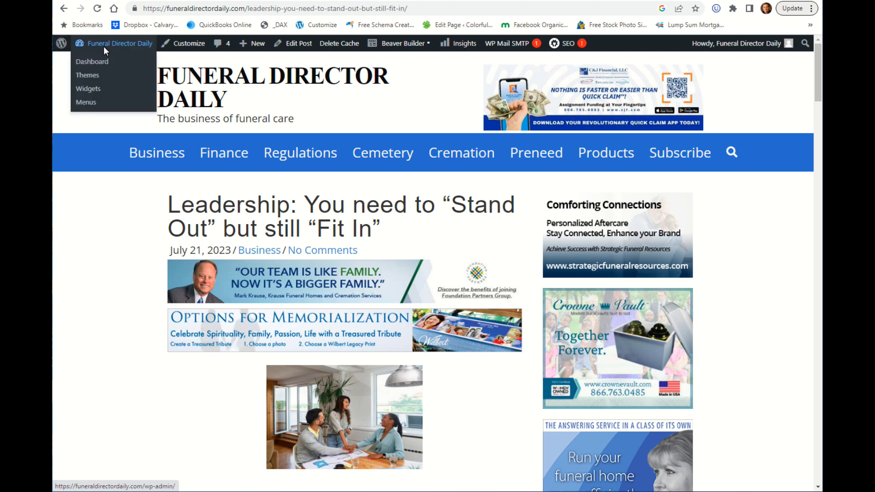
left_click(96, 61)
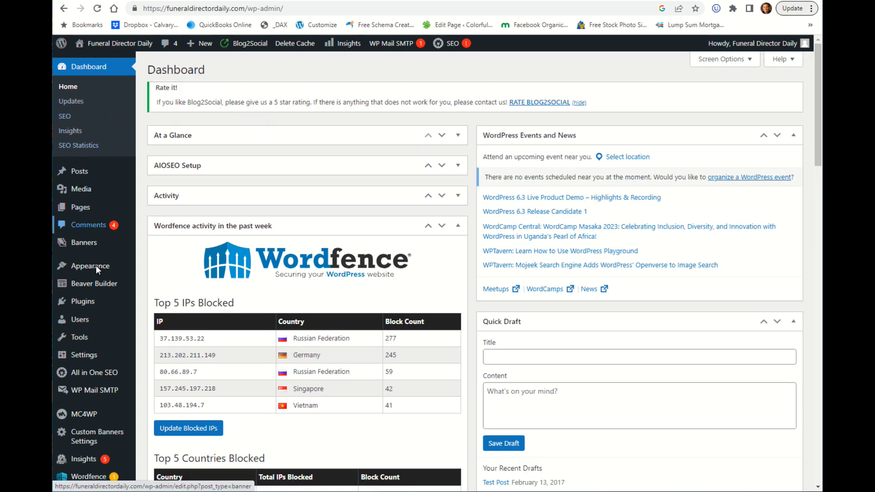
mouse_move(102, 285)
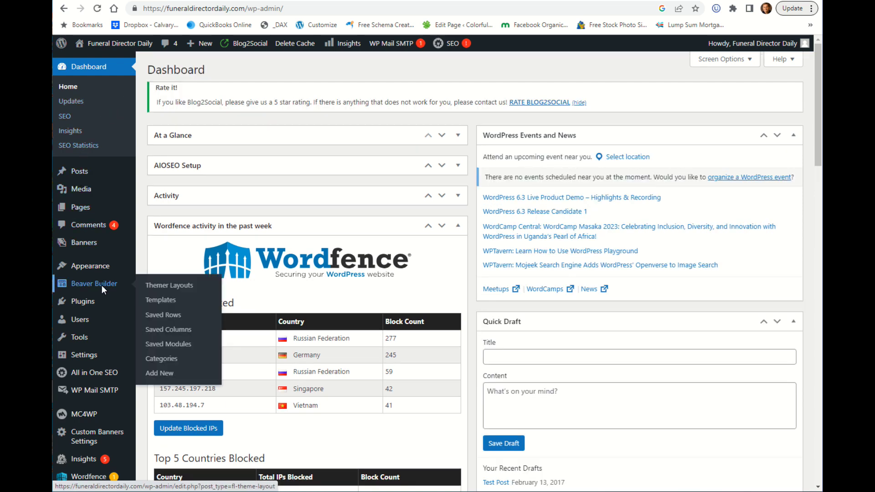
left_click(164, 284)
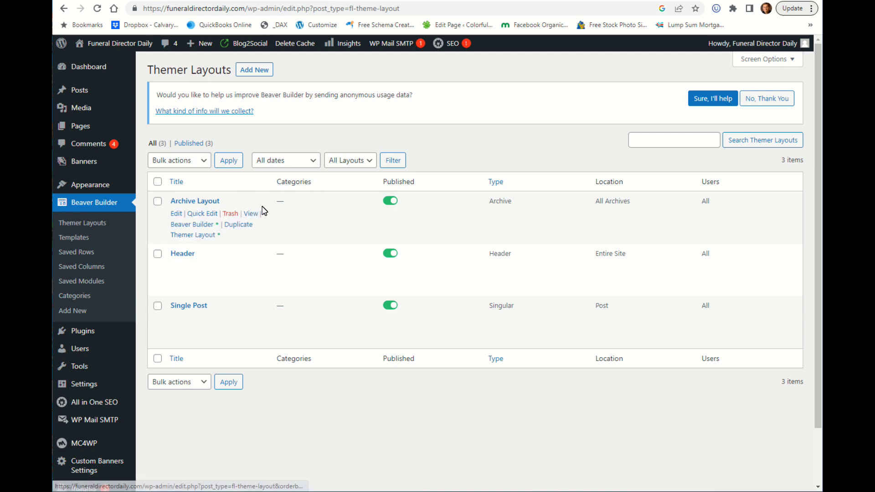
mouse_move(215, 267)
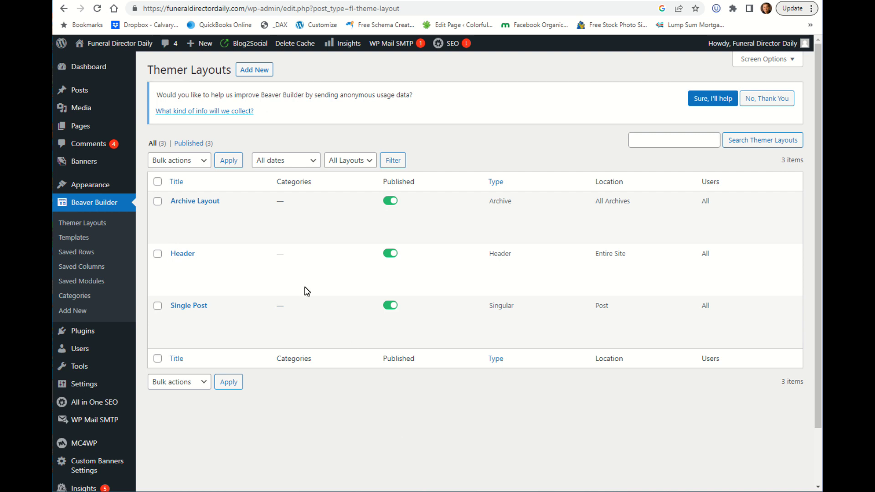
Return to the site's home page and check which layouts Beaver Builder offers for editing there.
mouse_move(105, 53)
left_click(95, 63)
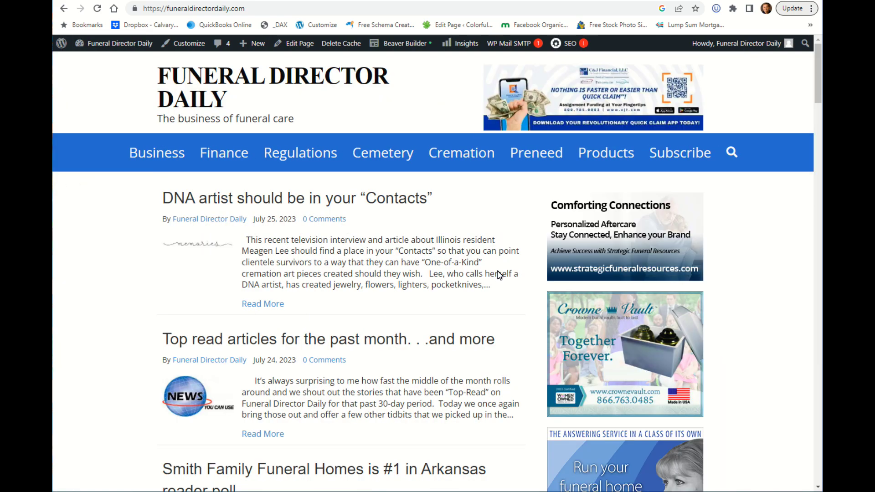
scroll(412, 306, "down", 2)
scroll(403, 252, "up", 2)
mouse_move(395, 44)
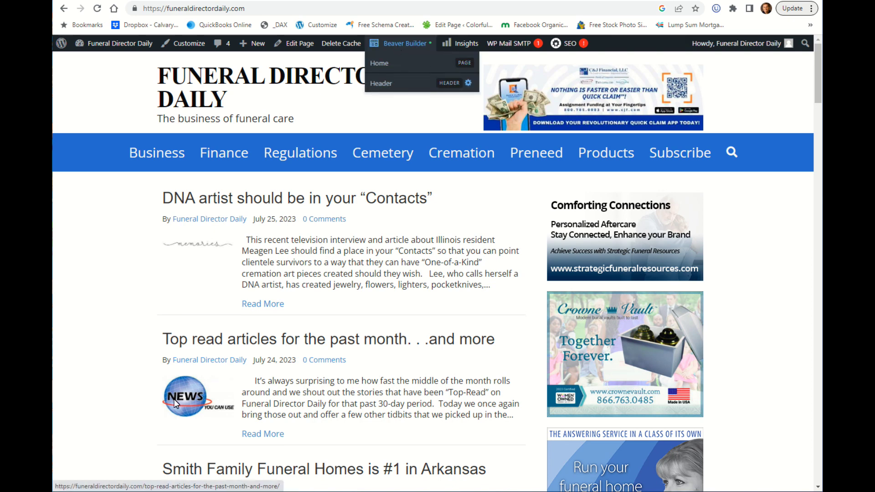
Visit the article "DNA artist should be in your 'Contacts'" and the Regulations category page, checking the category's editable Beaver Builder layouts.
left_click(349, 198)
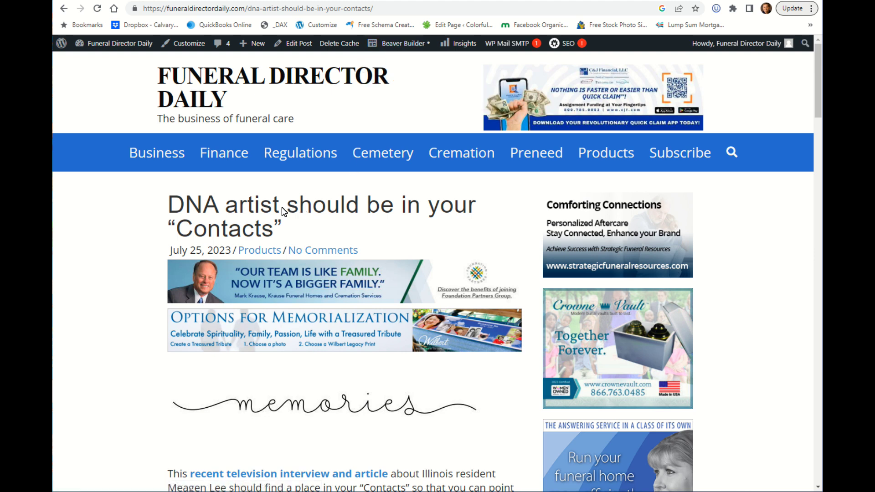
left_click(305, 151)
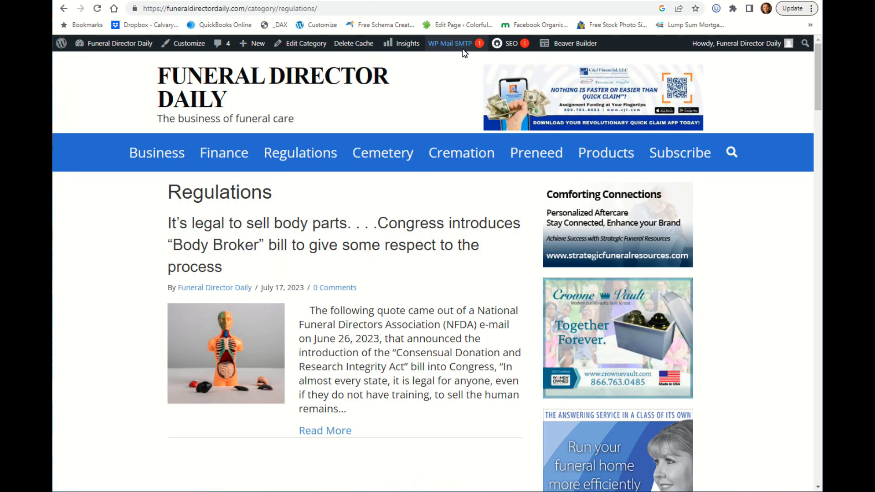
mouse_move(575, 44)
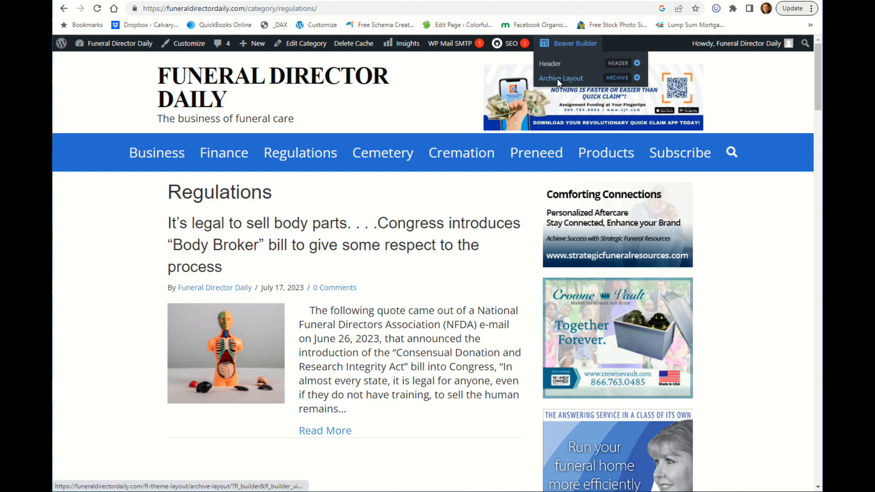
scroll(341, 336, "down", 2)
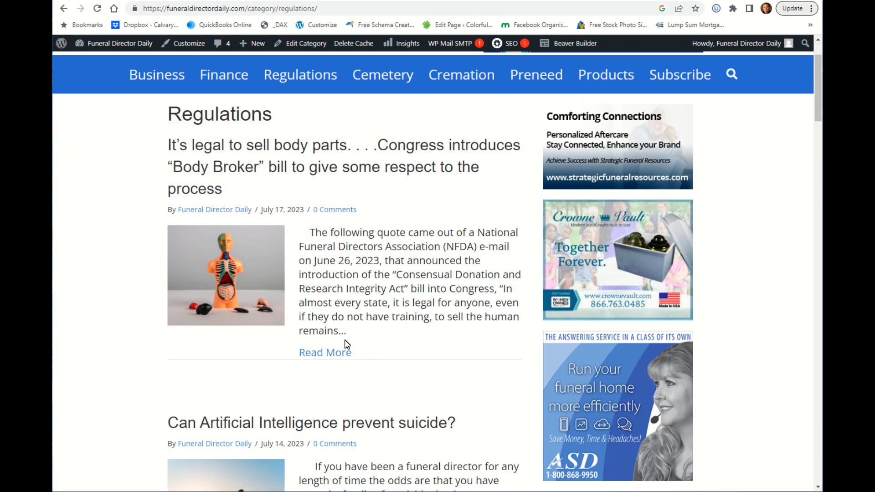
Examine the Regulations category page's header banner, article listing and sidebar advertisements from the page header down to the Preneed Seminars ad.
scroll(348, 334, "up", 1)
scroll(349, 337, "down", 1)
scroll(349, 338, "down", 2)
scroll(348, 327, "up", 4)
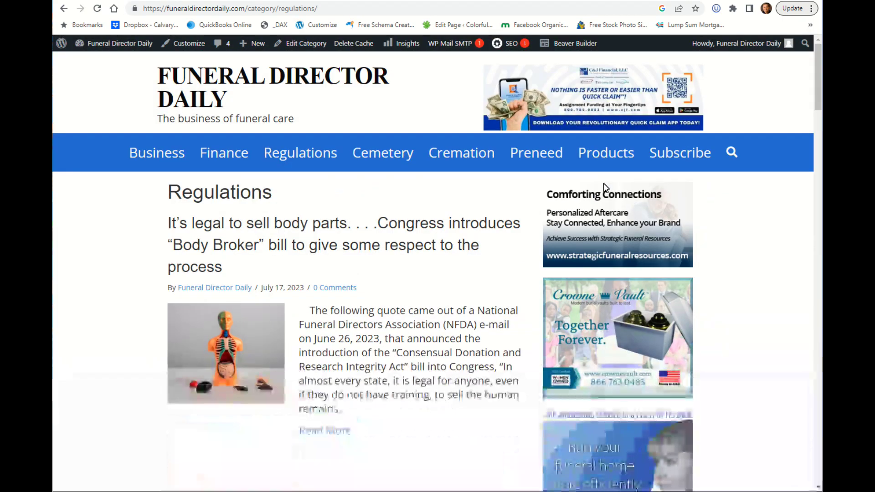
scroll(453, 401, "down", 1)
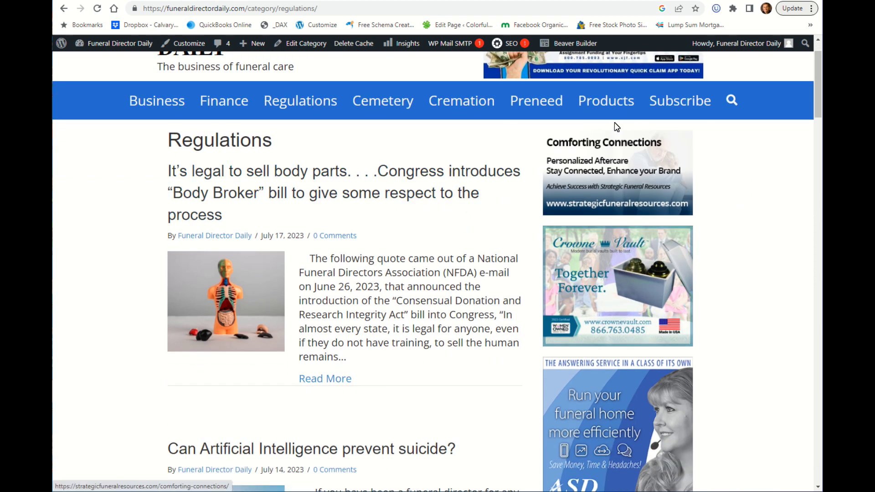
scroll(613, 183, "down", 4)
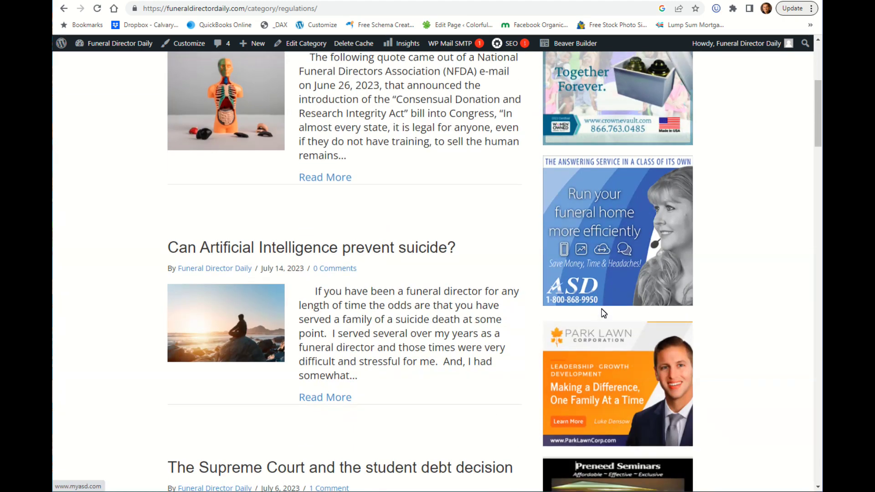
scroll(602, 296, "up", 5)
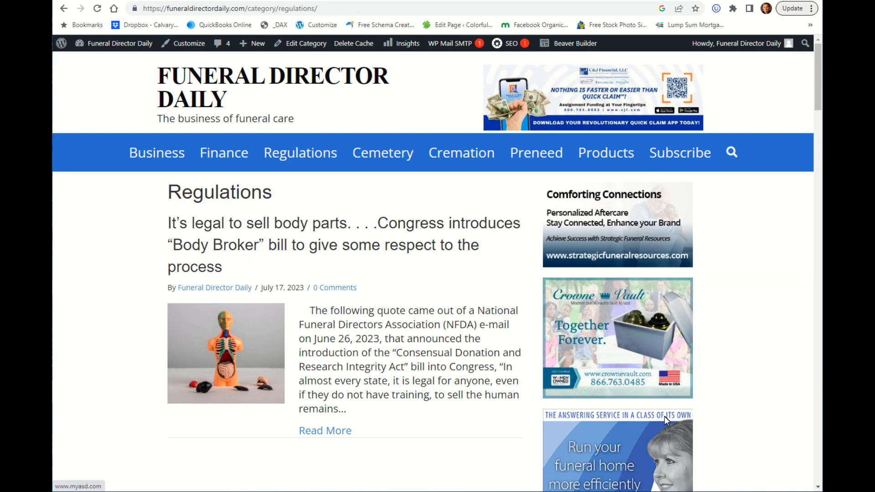
scroll(664, 362, "down", 7)
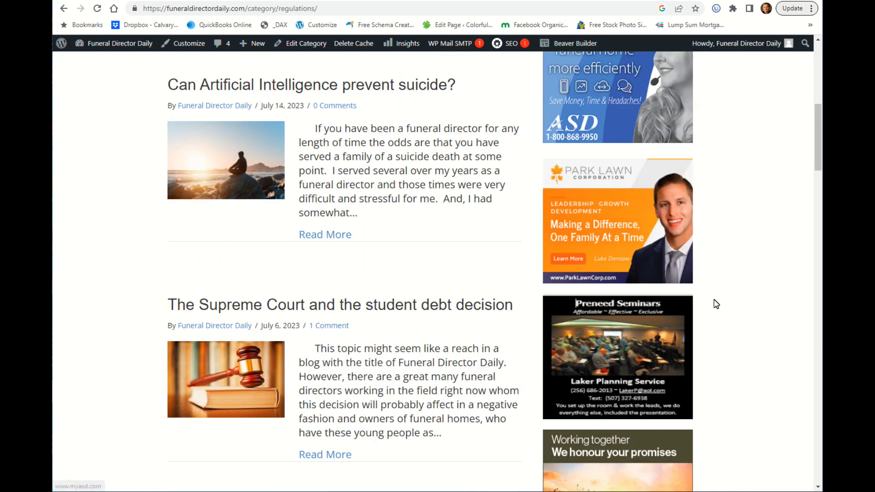
scroll(715, 296, "up", 7)
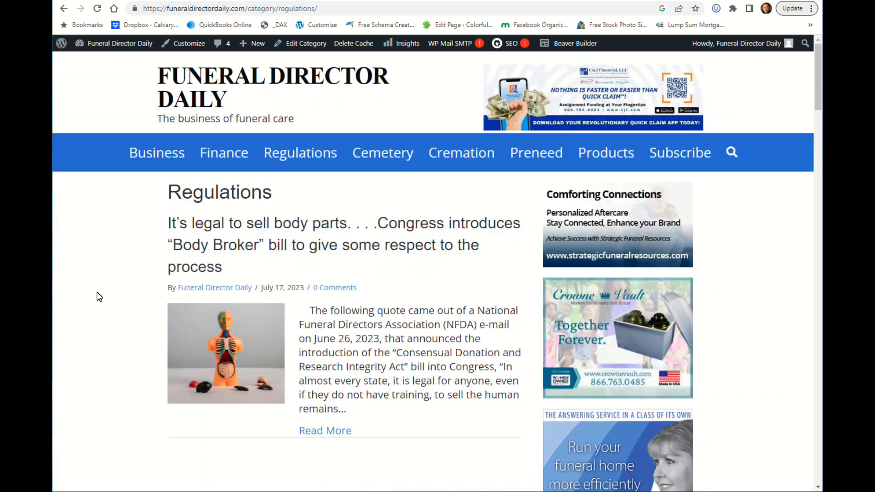